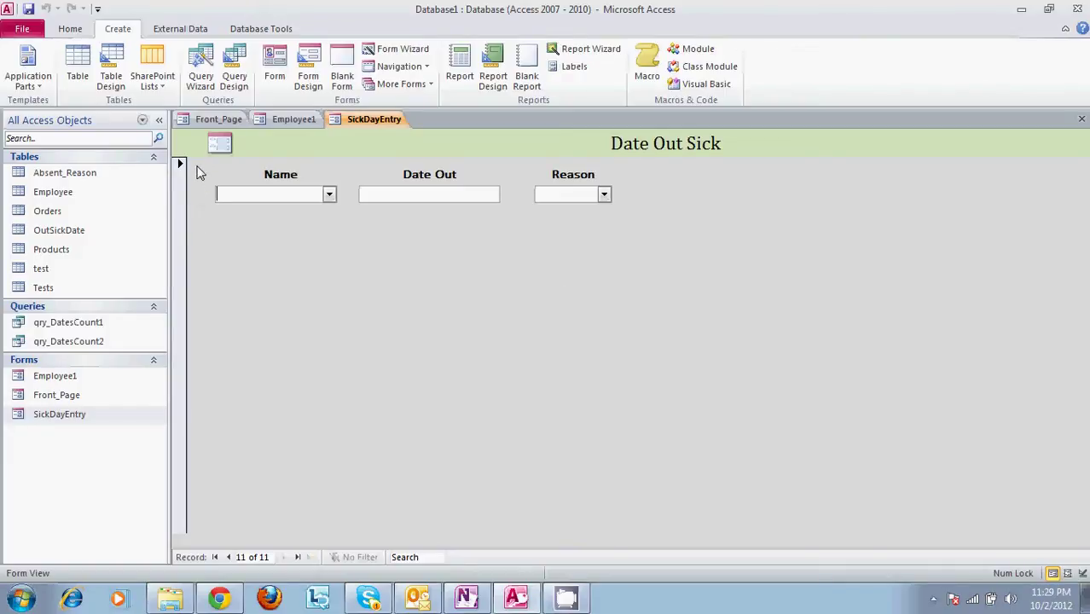
- Switch the ribbon from External Data to the Database Tools commands
click(175, 32)
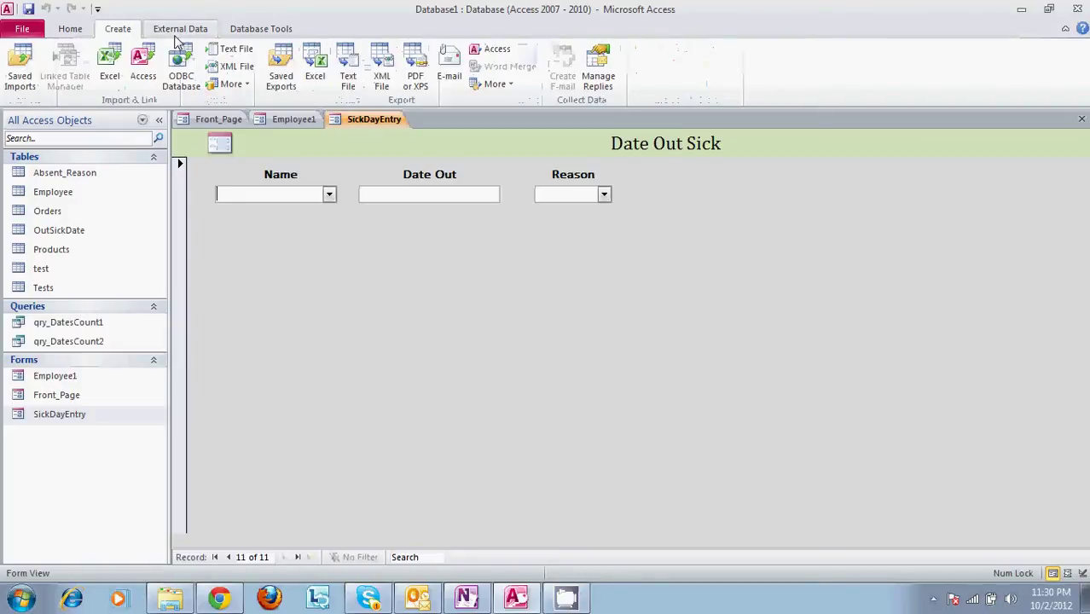
click(247, 31)
- Open Relationships, dismiss Show Table to review the table links, then close the diagram
click(195, 65)
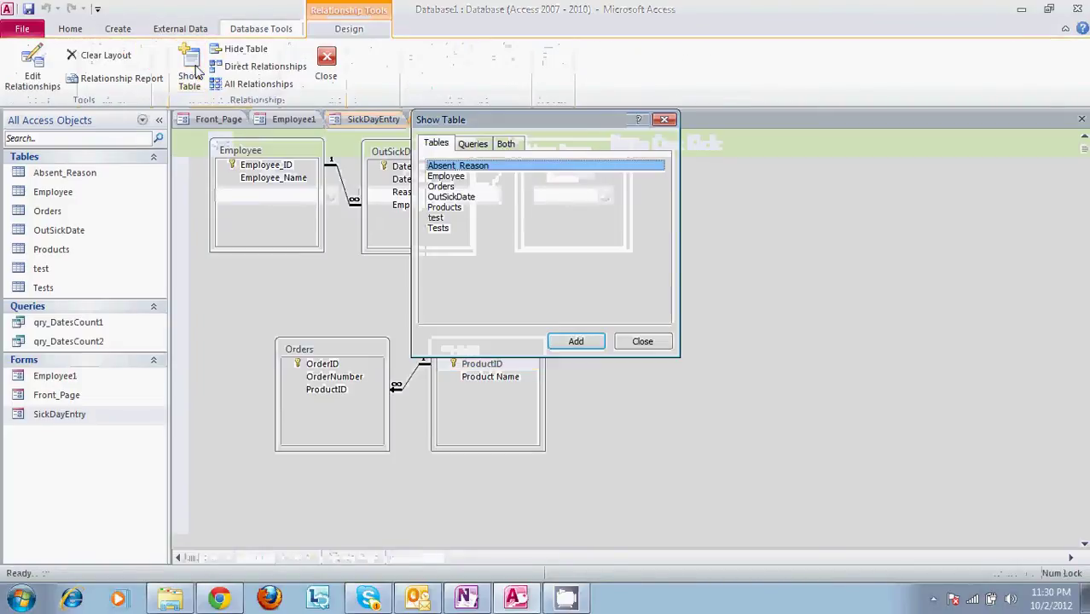
click(662, 119)
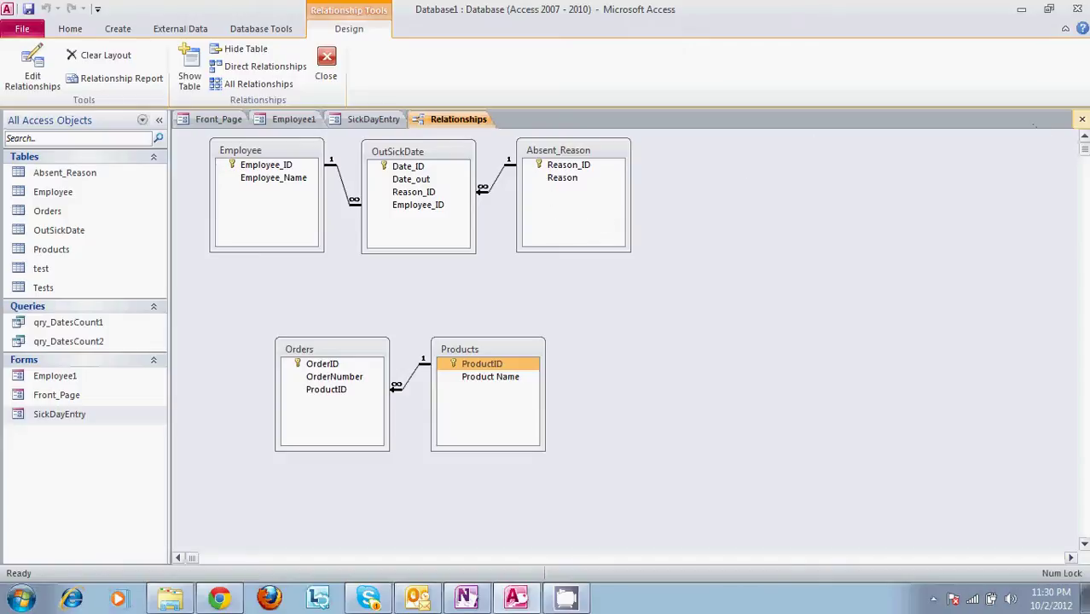
click(1082, 122)
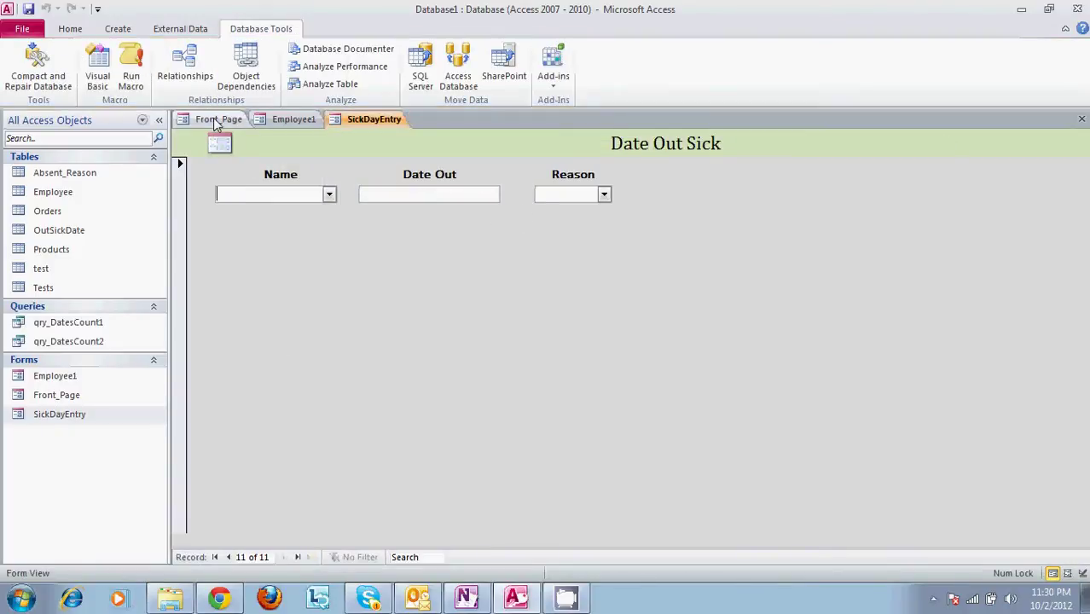
- Switch to the Front_Page form showing its three buttons
click(216, 120)
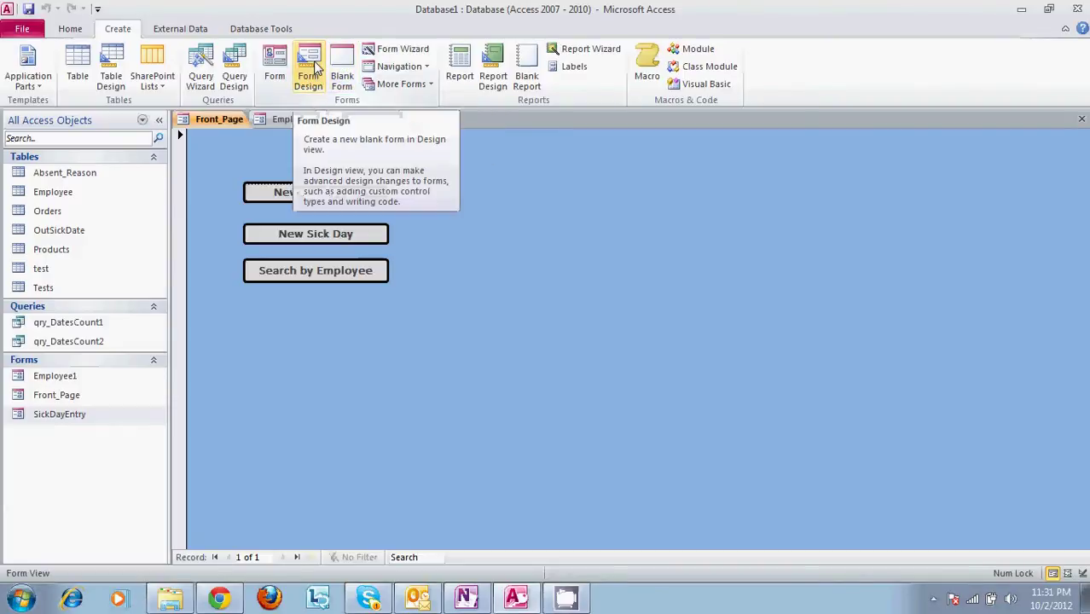
click(308, 68)
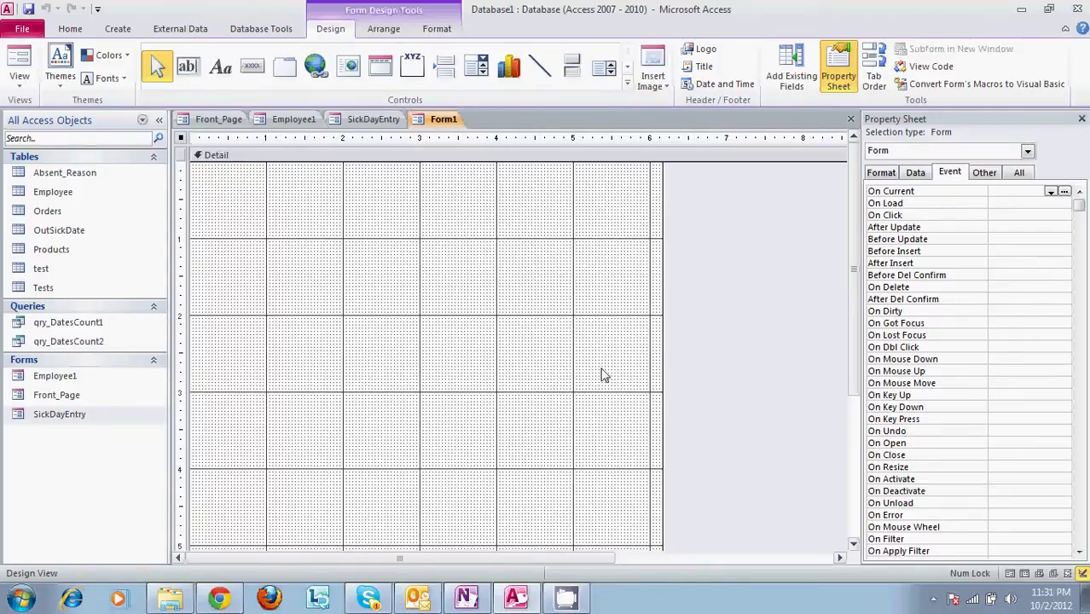
click(852, 120)
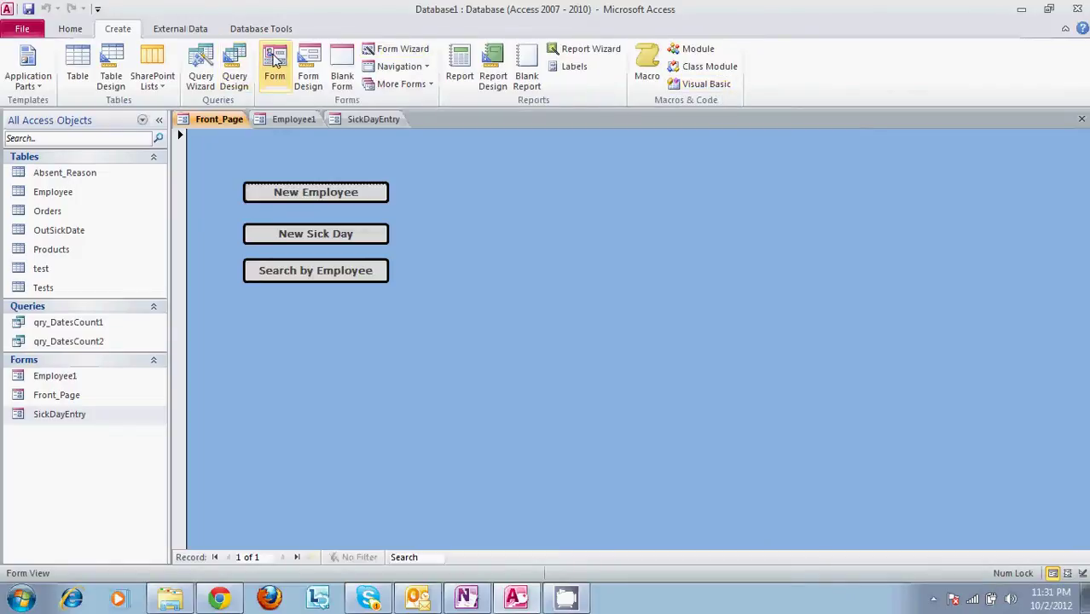
click(274, 58)
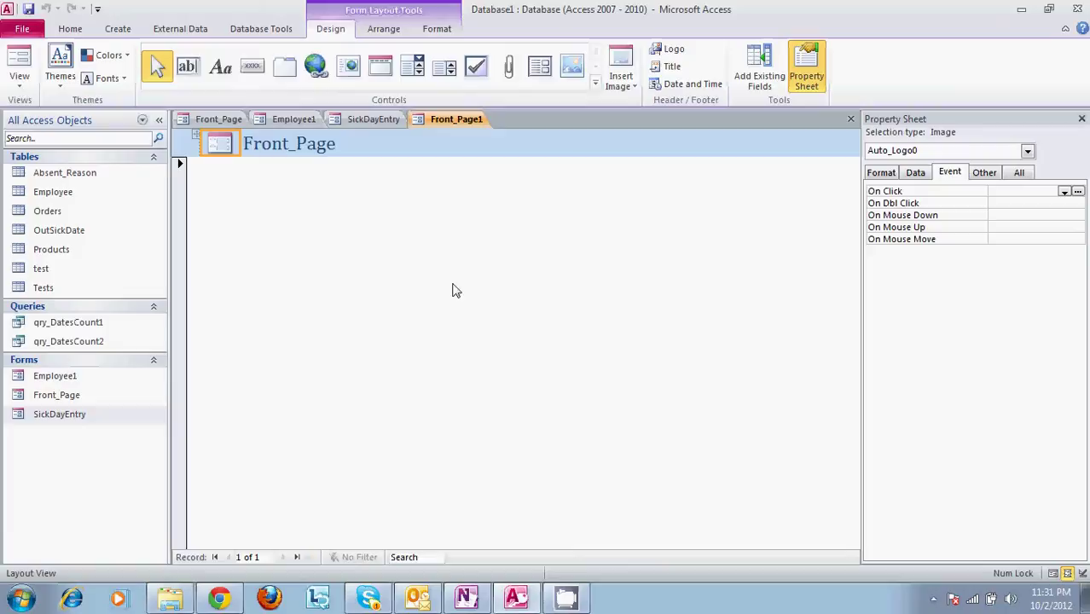
click(850, 119)
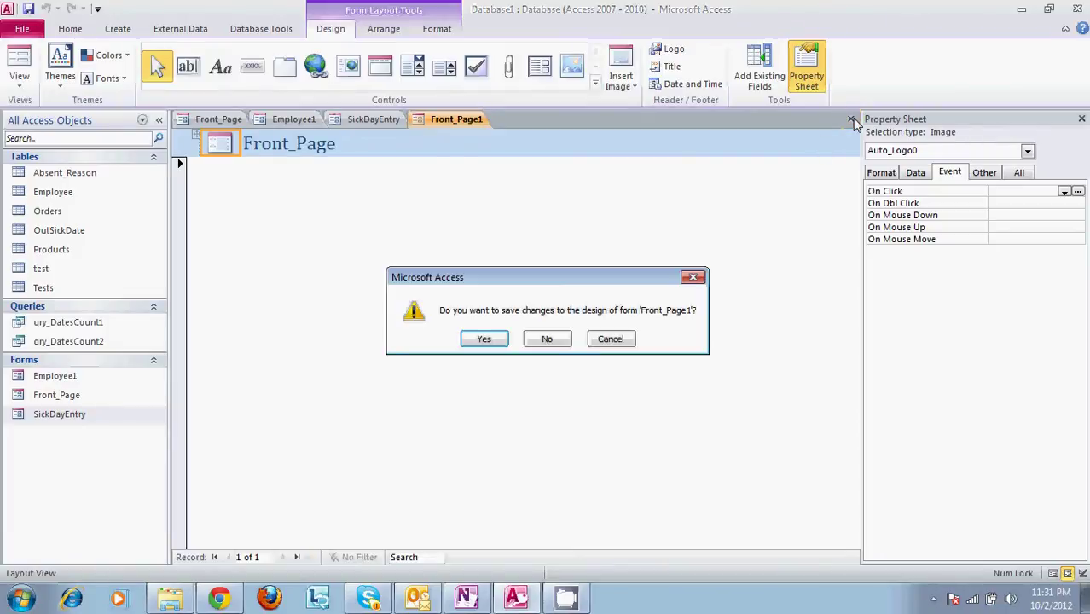
click(547, 339)
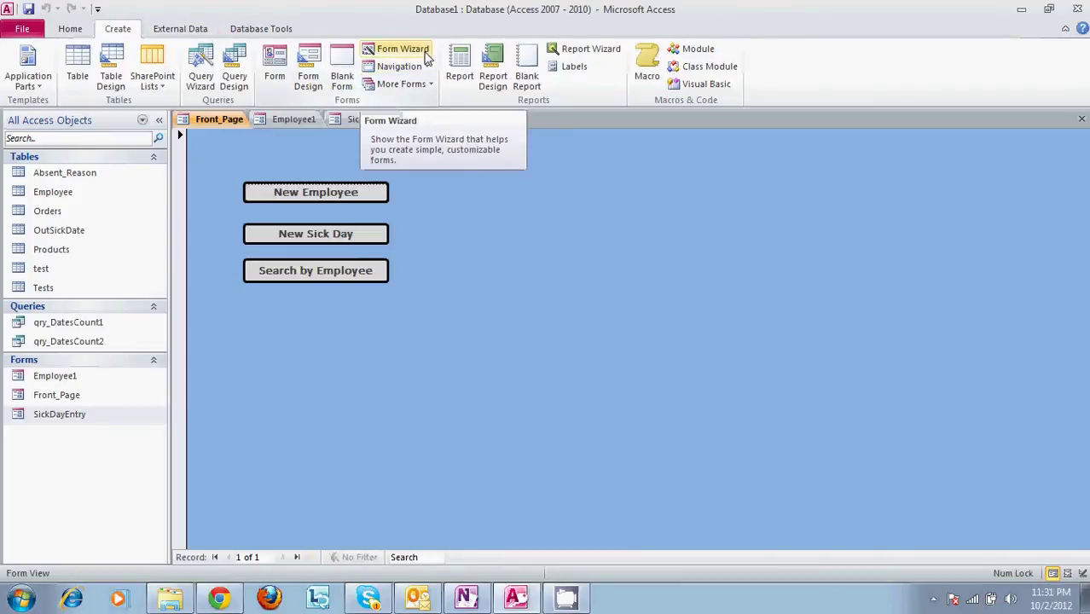
click(426, 56)
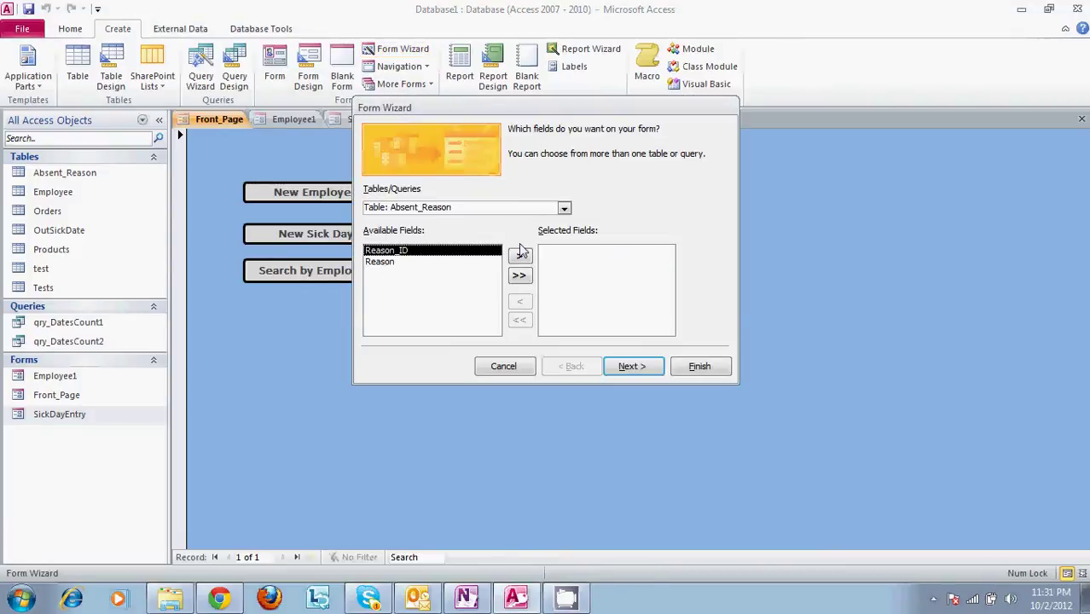
click(564, 208)
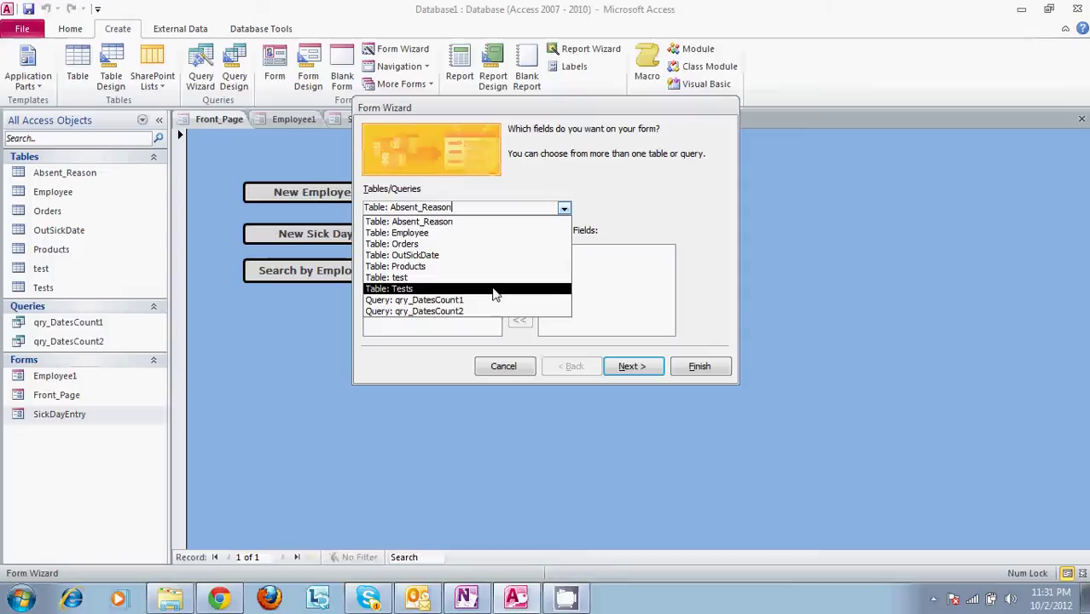
click(527, 368)
click(526, 370)
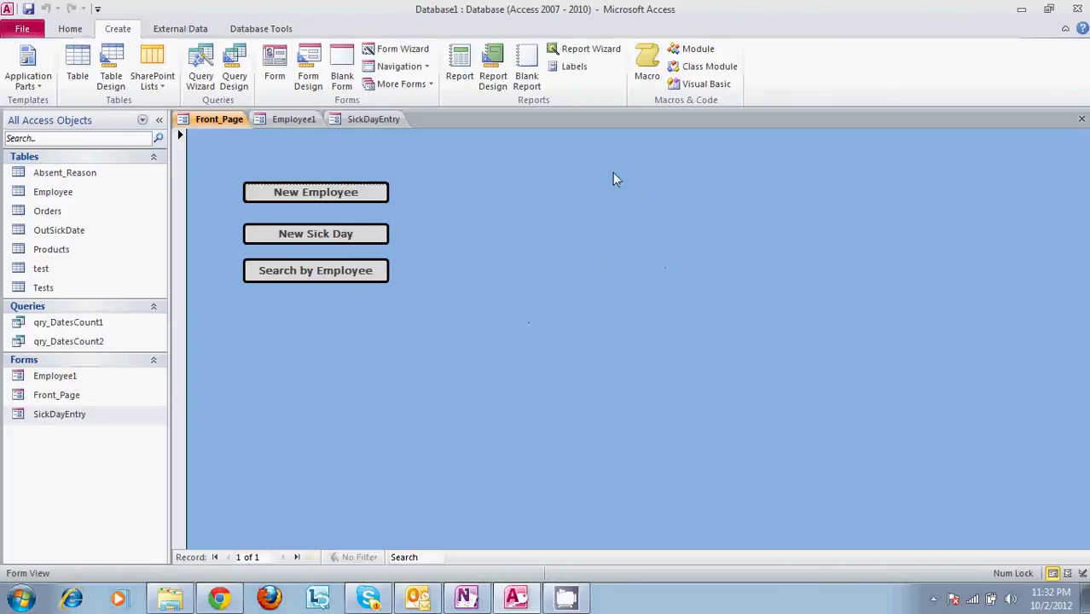
key(Tab)
- From New Employee, add a new employee record named 'Test Employee'
click(377, 195)
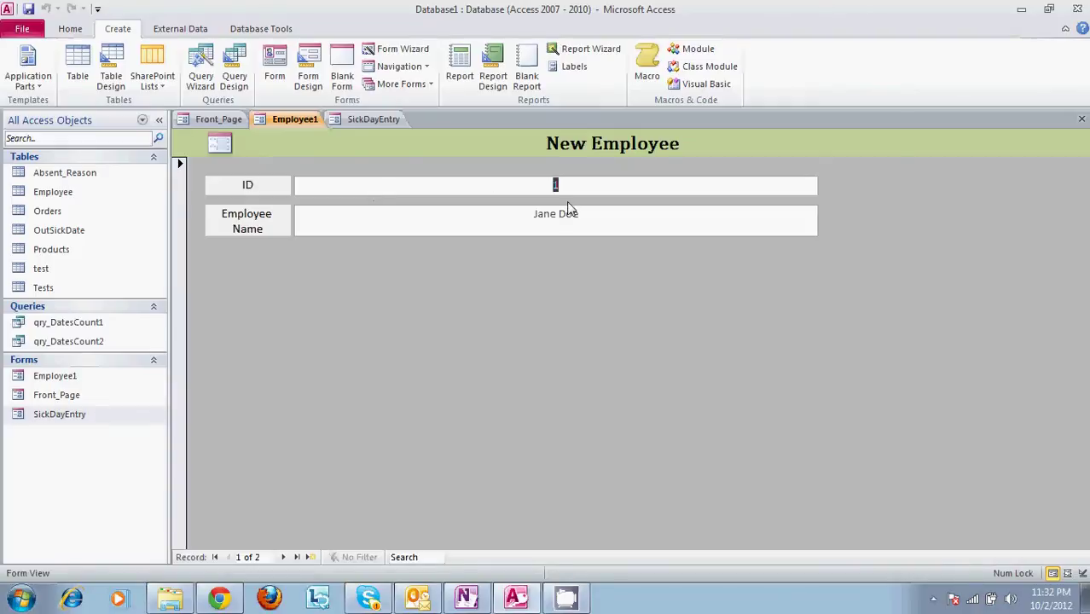
click(296, 557)
click(309, 558)
key(Tab)
text(Test Employee)
key(Return)
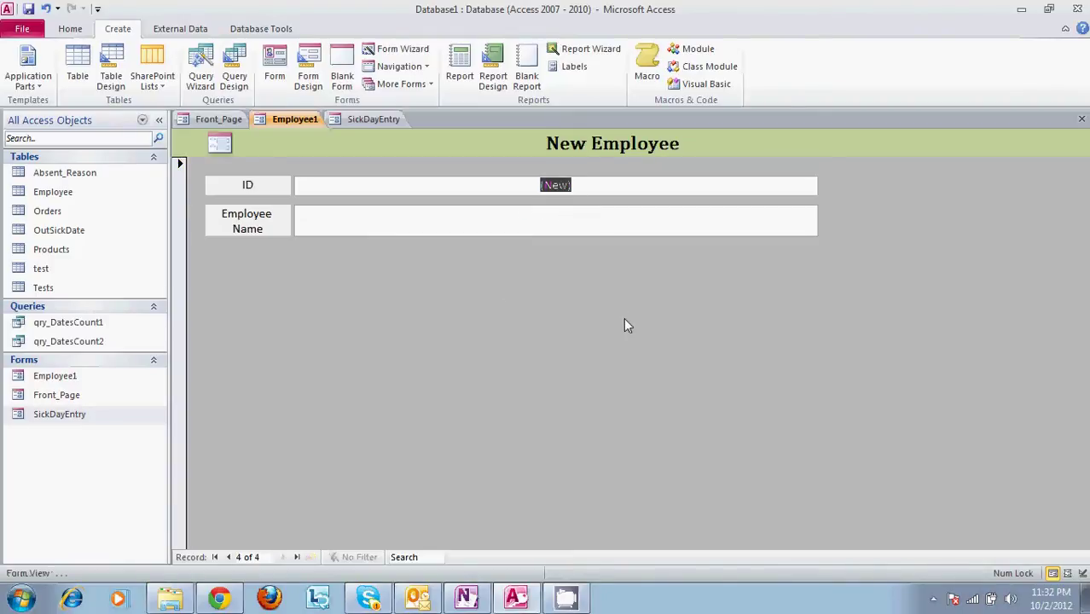
- Add a second employee record, 'Test employee 2', and close the Employee1 form
key(Tab)
text(Test e)
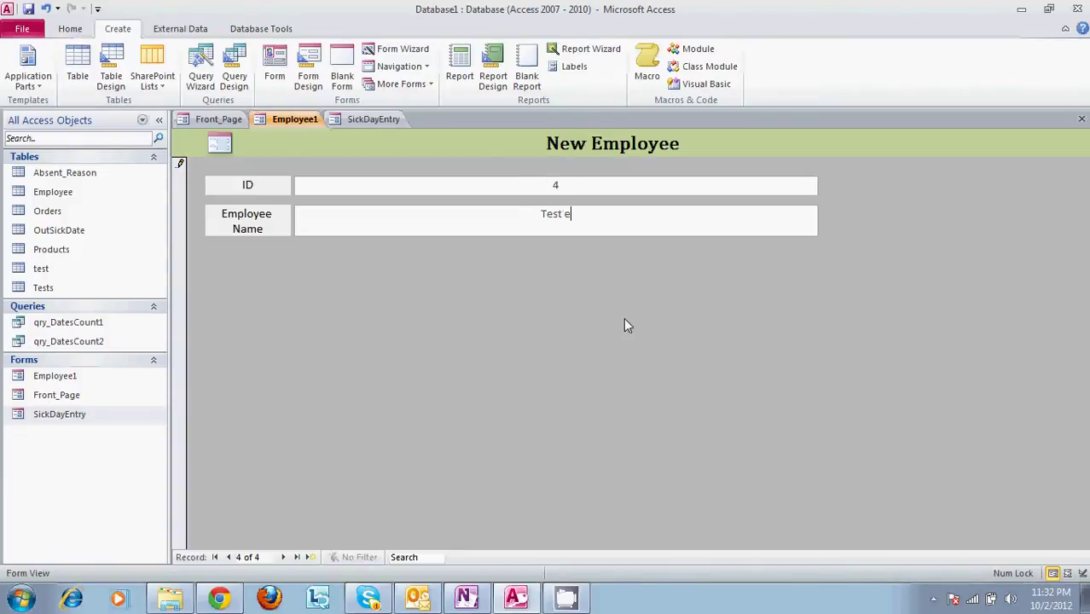
text(mployee 2)
key(Tab)
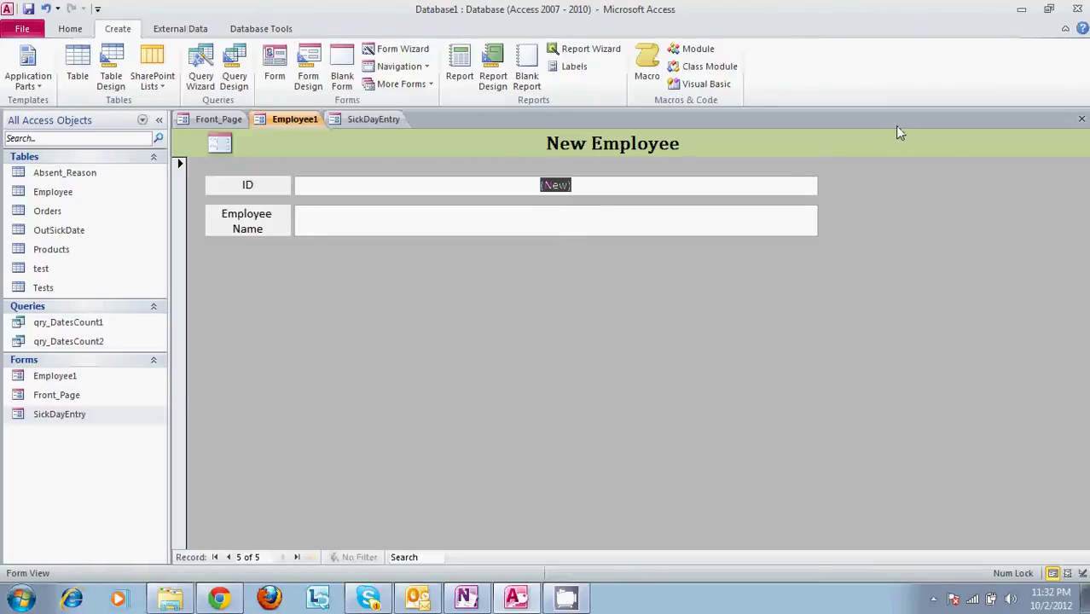
click(1081, 119)
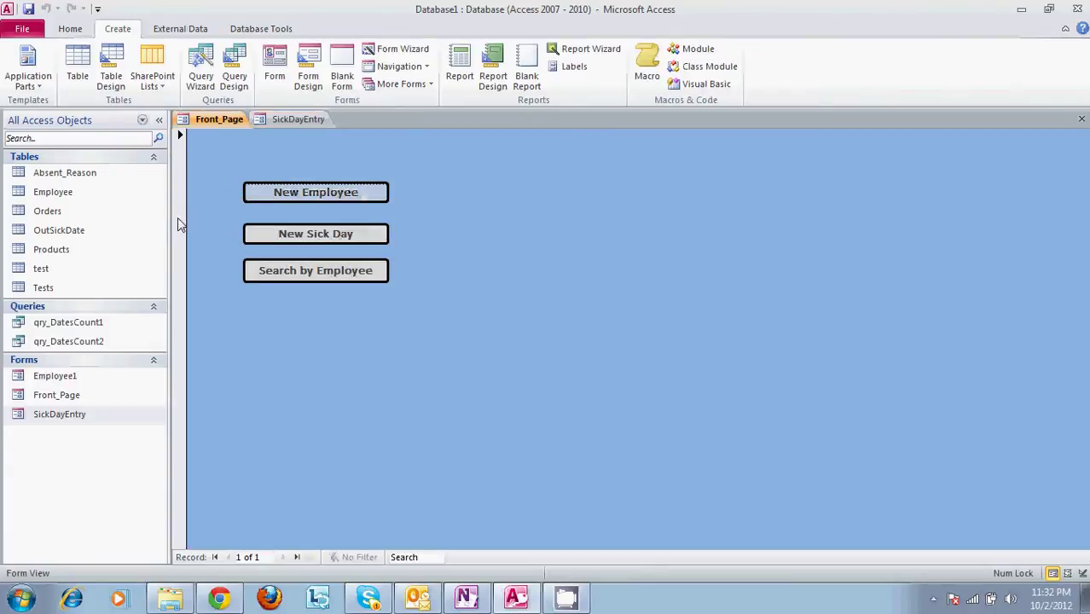
double_click(84, 198)
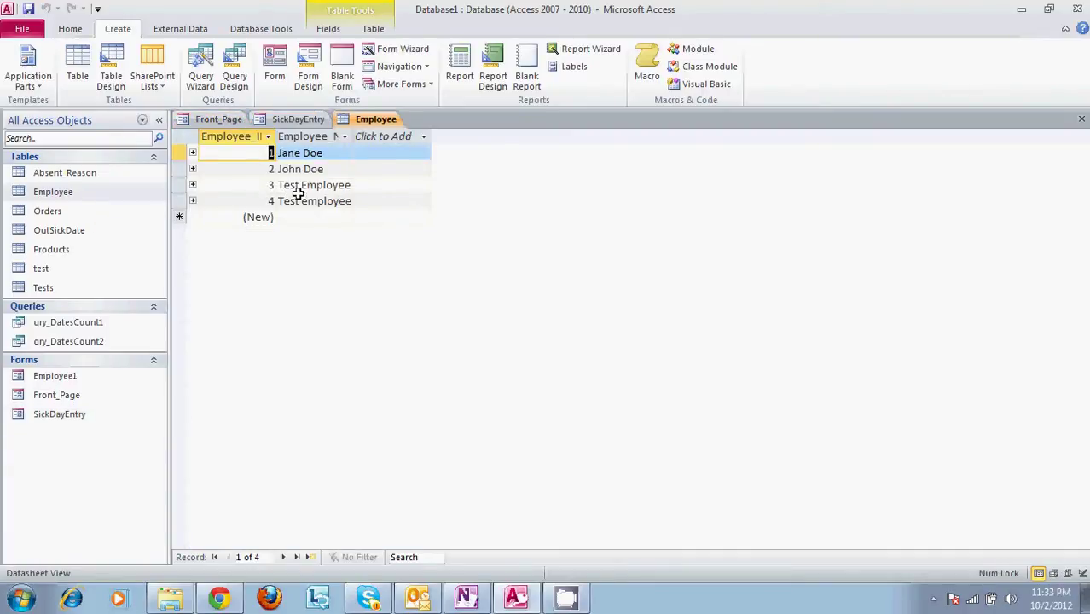
drag(353, 137, 397, 137)
click(429, 136)
click(275, 243)
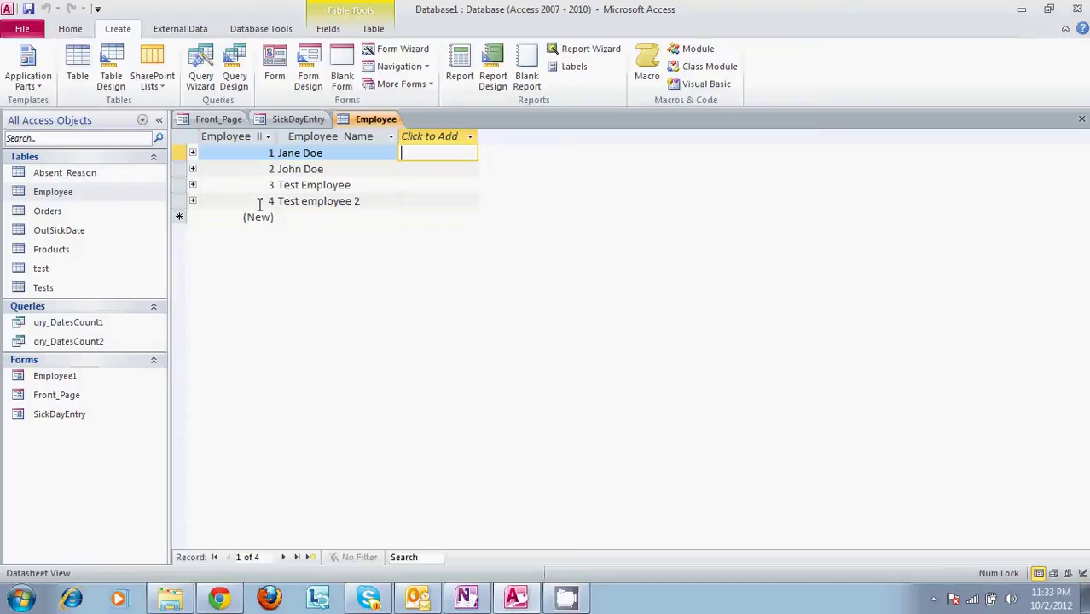
drag(274, 137, 294, 136)
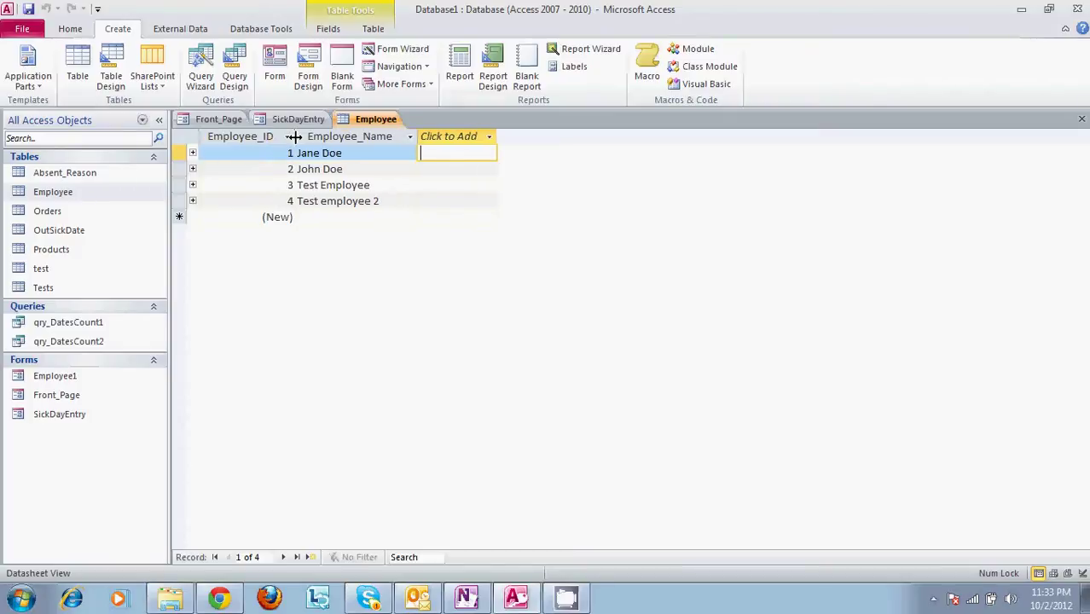
click(1081, 122)
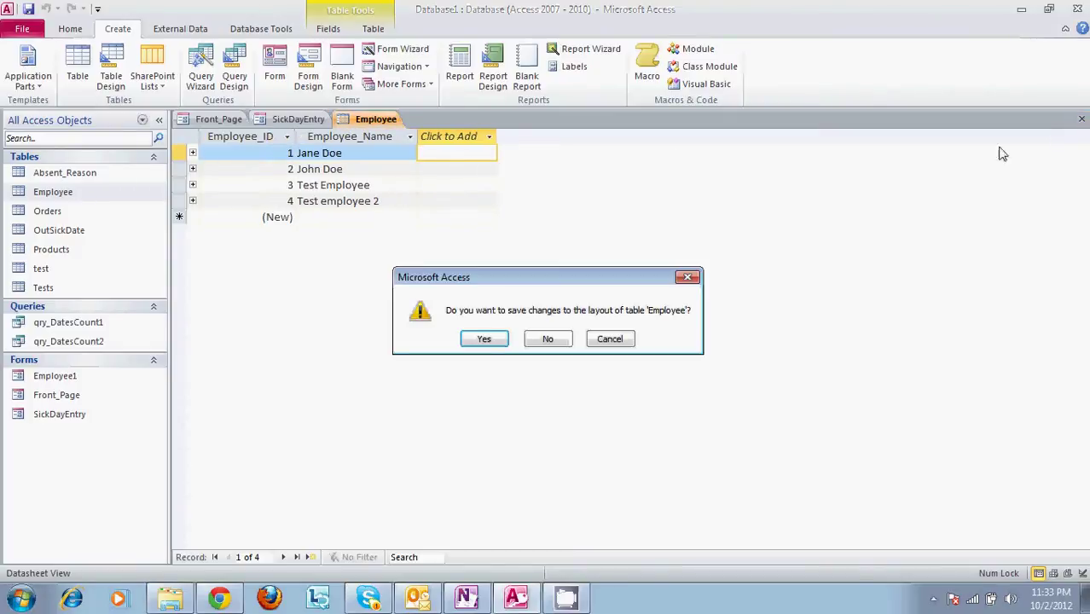
click(551, 339)
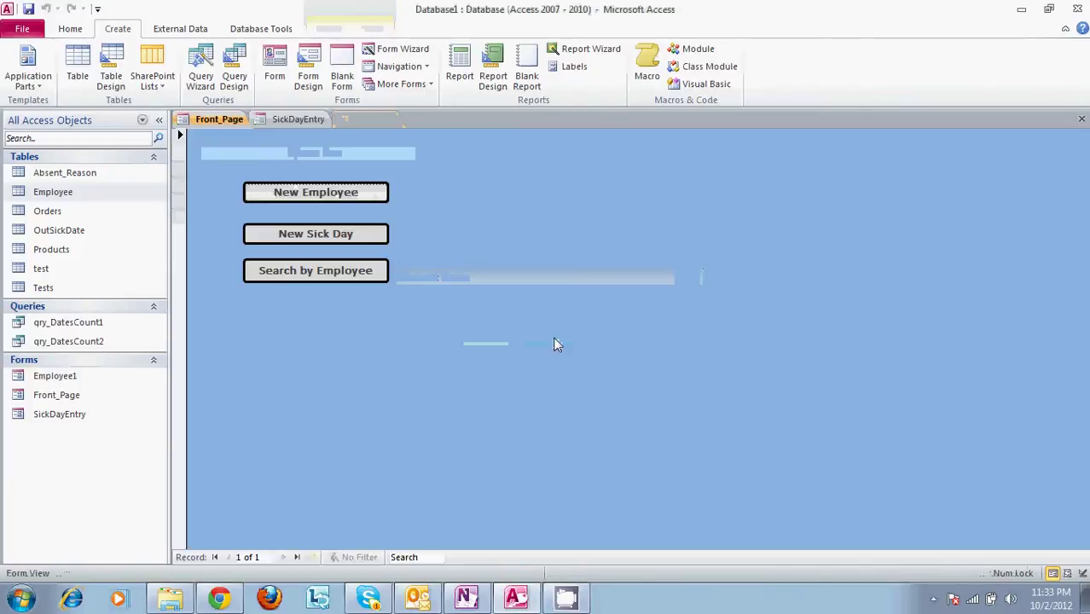
- Open the sick-day entry form and select 'Test Employee' as the employee
click(362, 234)
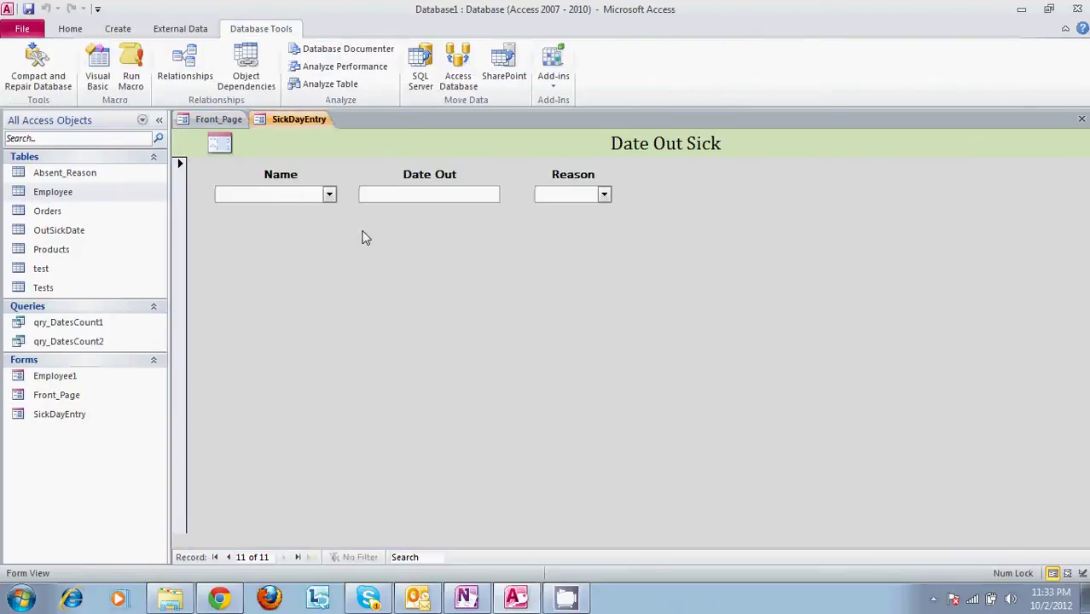
text(test emplo)
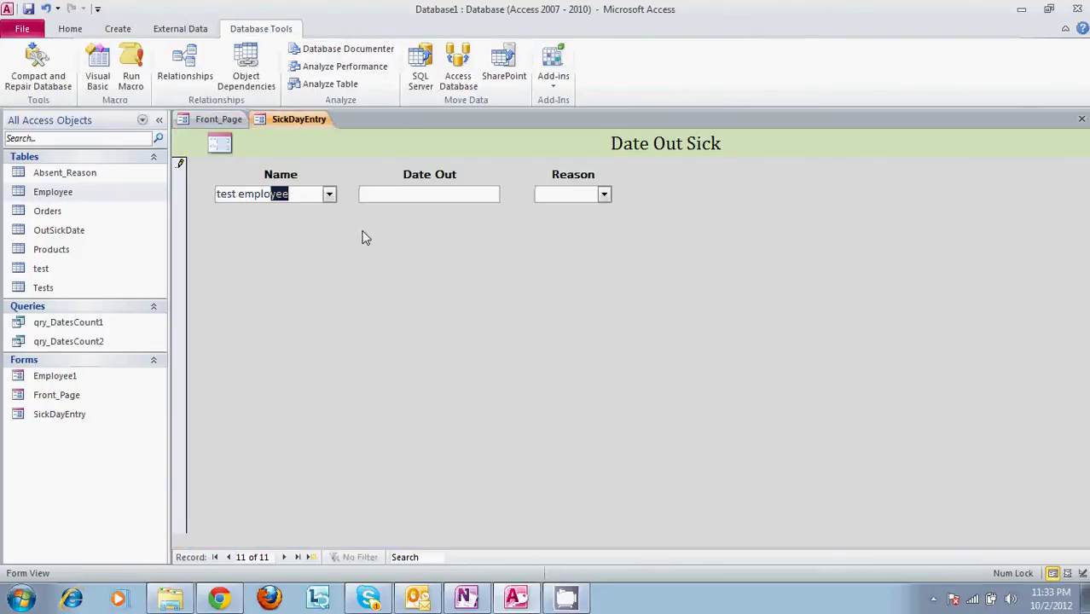
key(Delete)
text(yee)
click(332, 197)
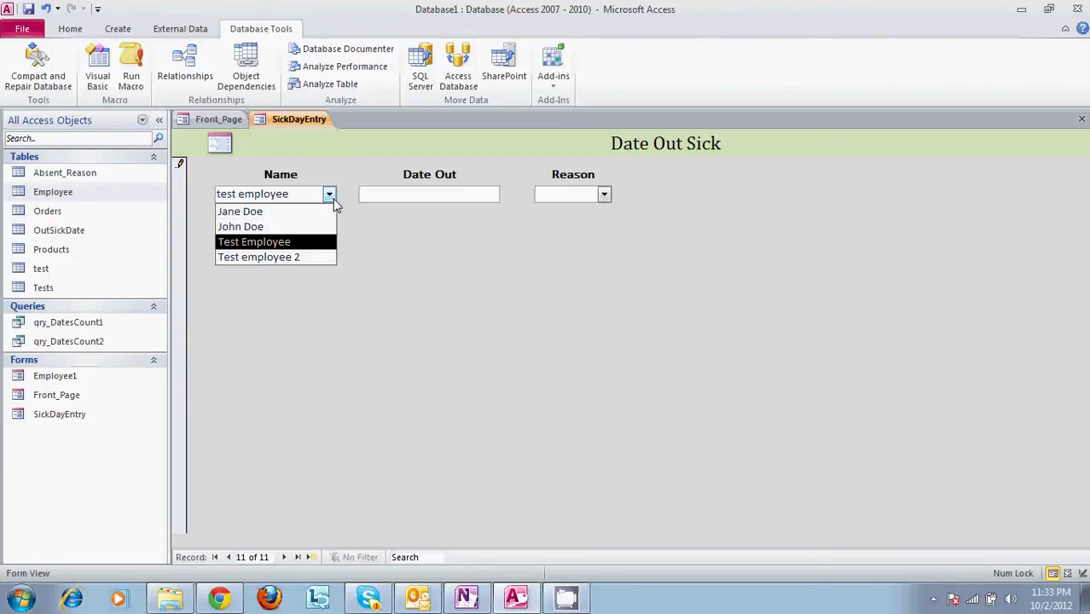
click(332, 198)
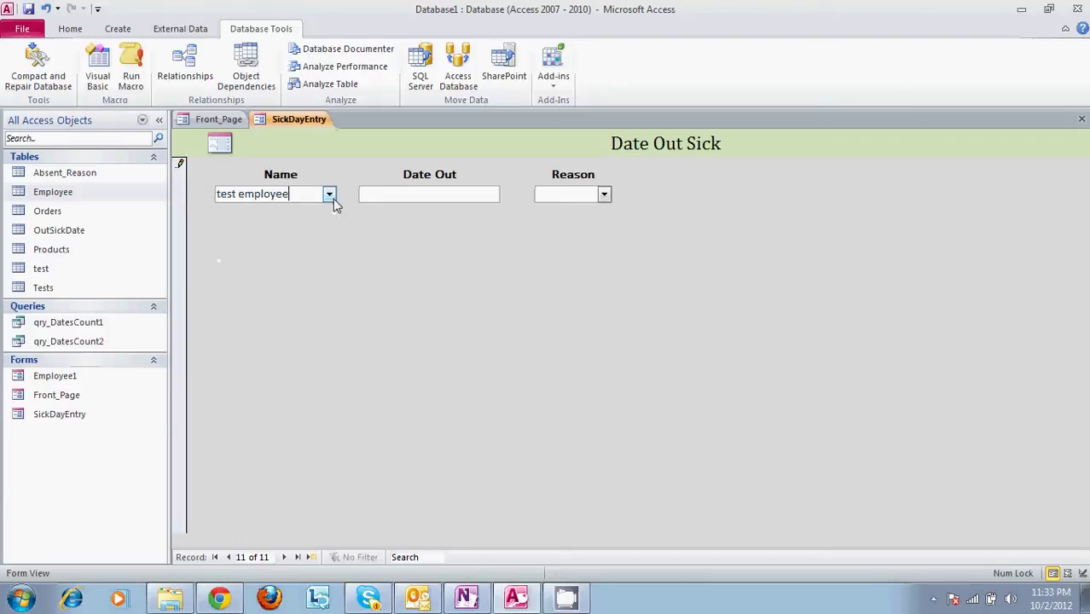
click(398, 194)
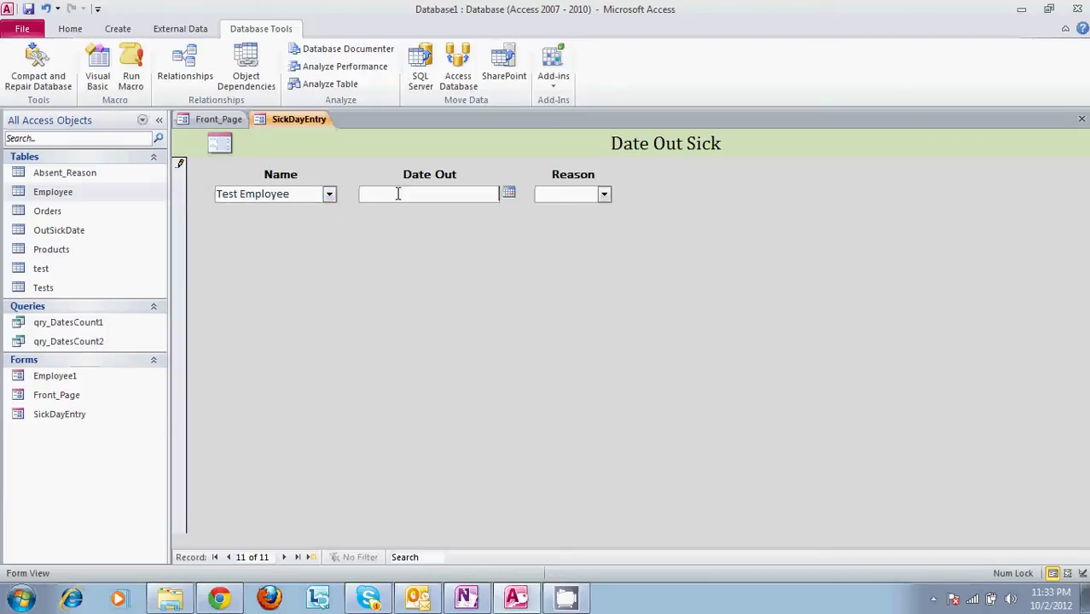
- Set Date Out to 10/2/2012 and reason Sick, then save the record
click(509, 195)
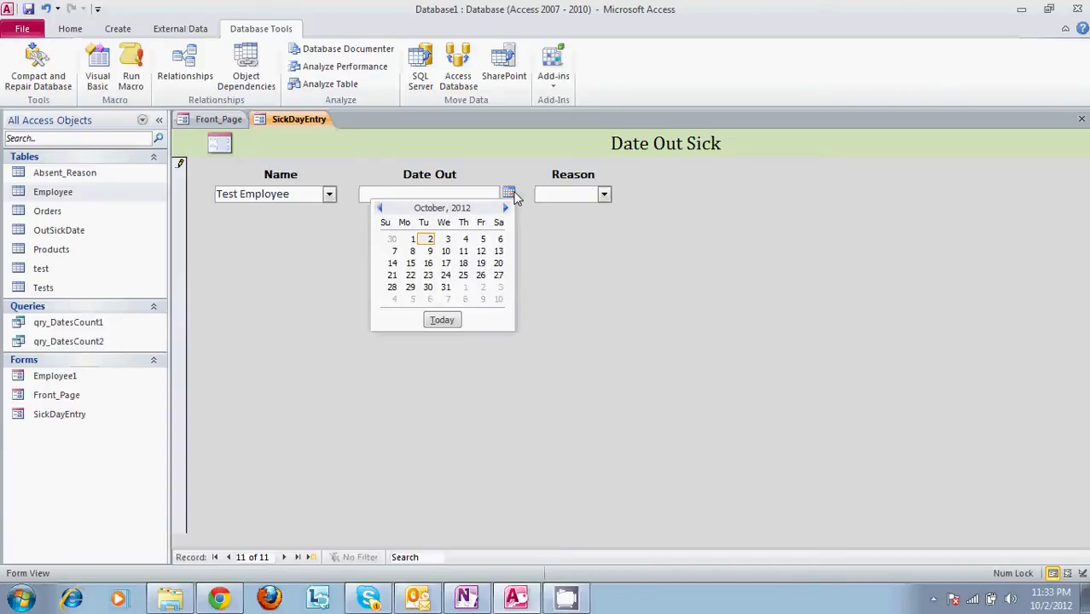
click(430, 240)
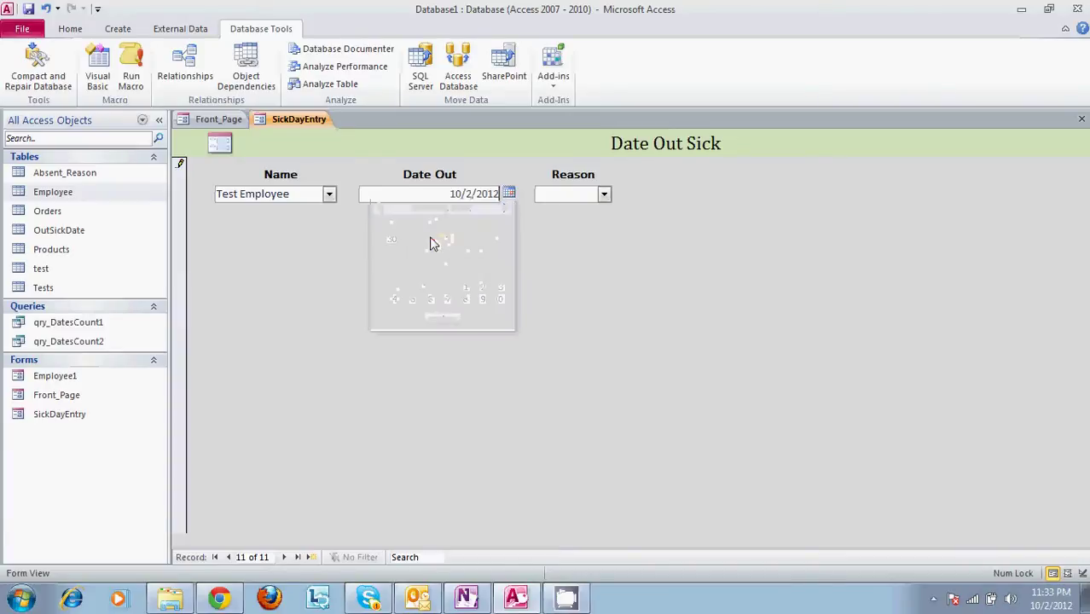
click(604, 196)
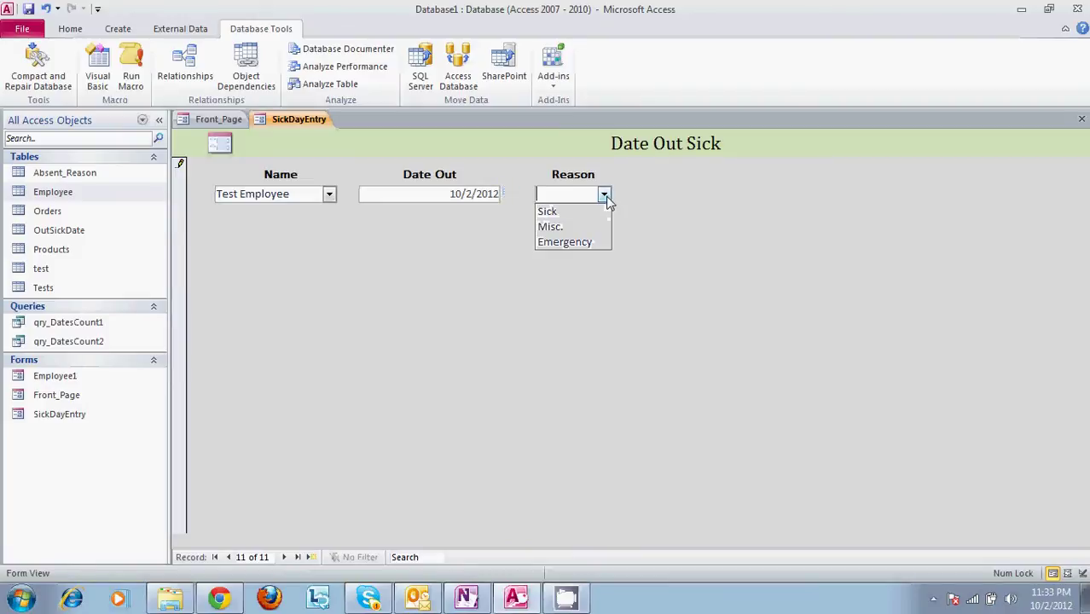
click(590, 213)
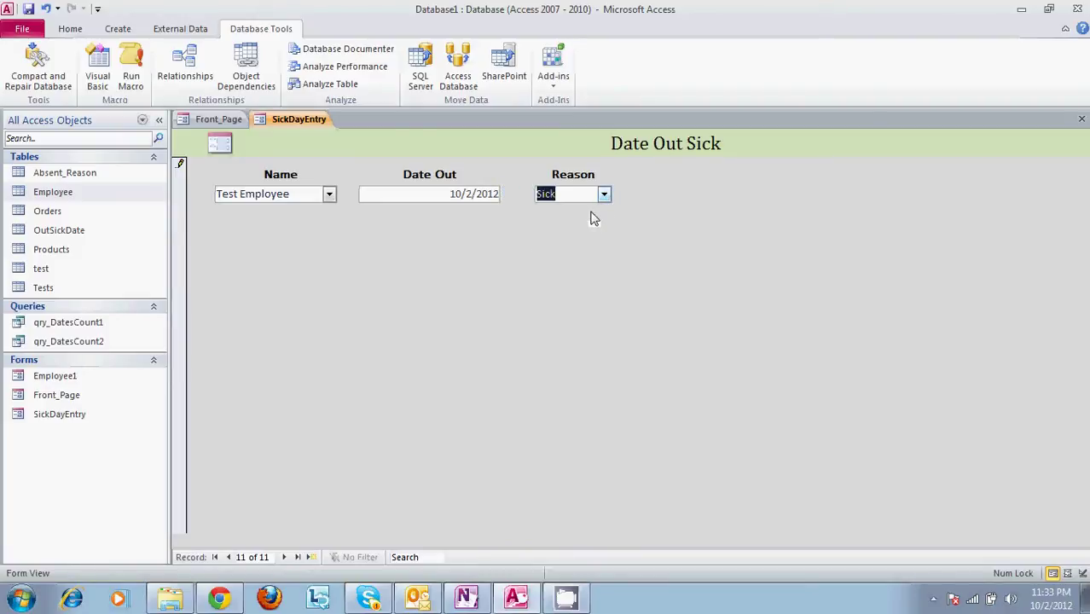
key(Tab)
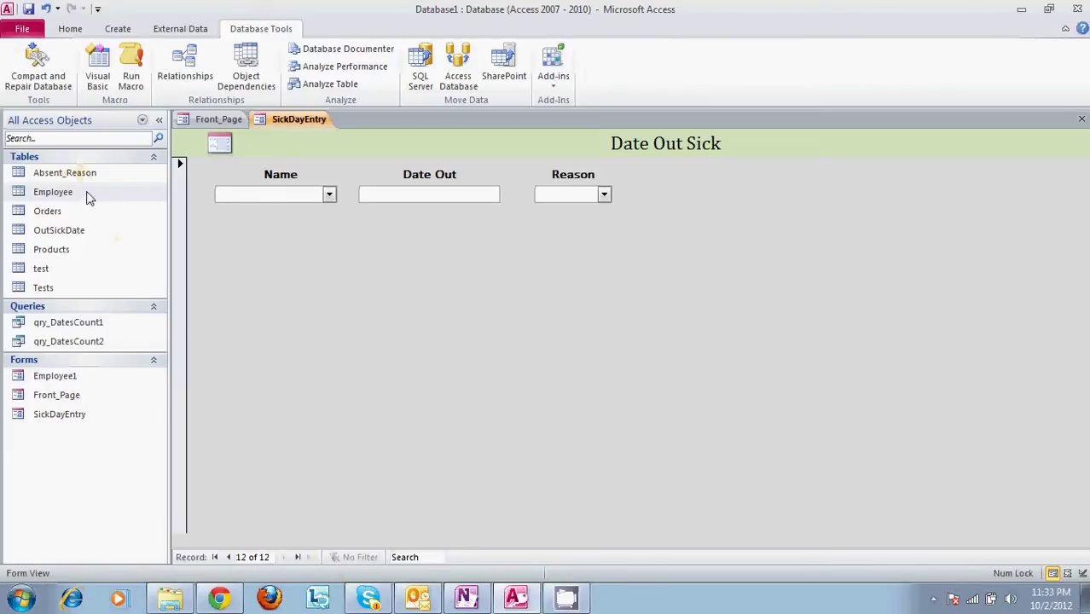
- Check record 11 (10/2/2012, reason 1, employee 3) in the OutSickDate table, then close it
double_click(87, 232)
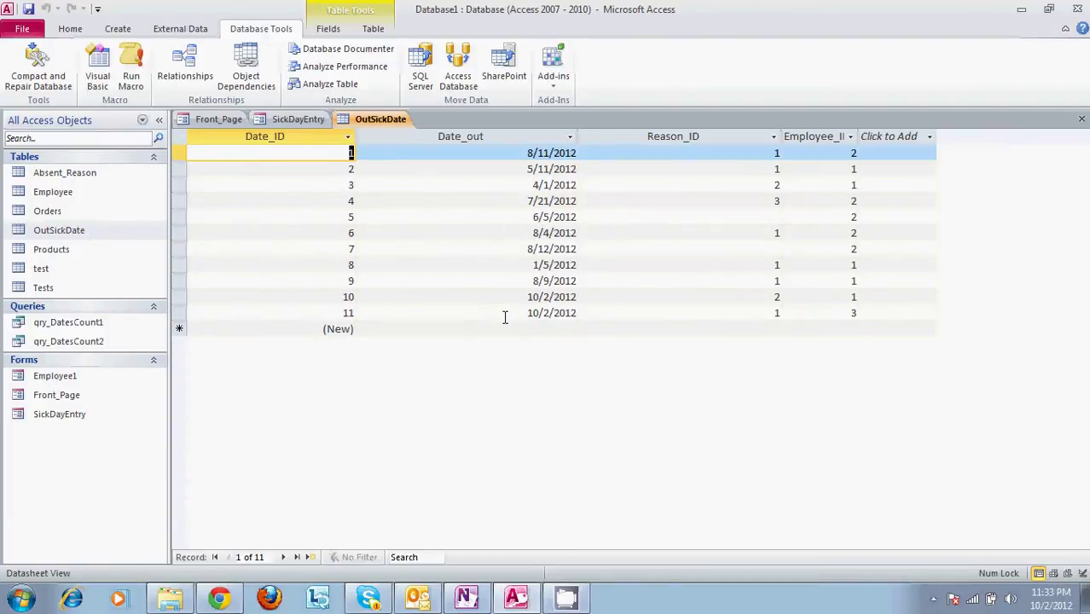
click(352, 313)
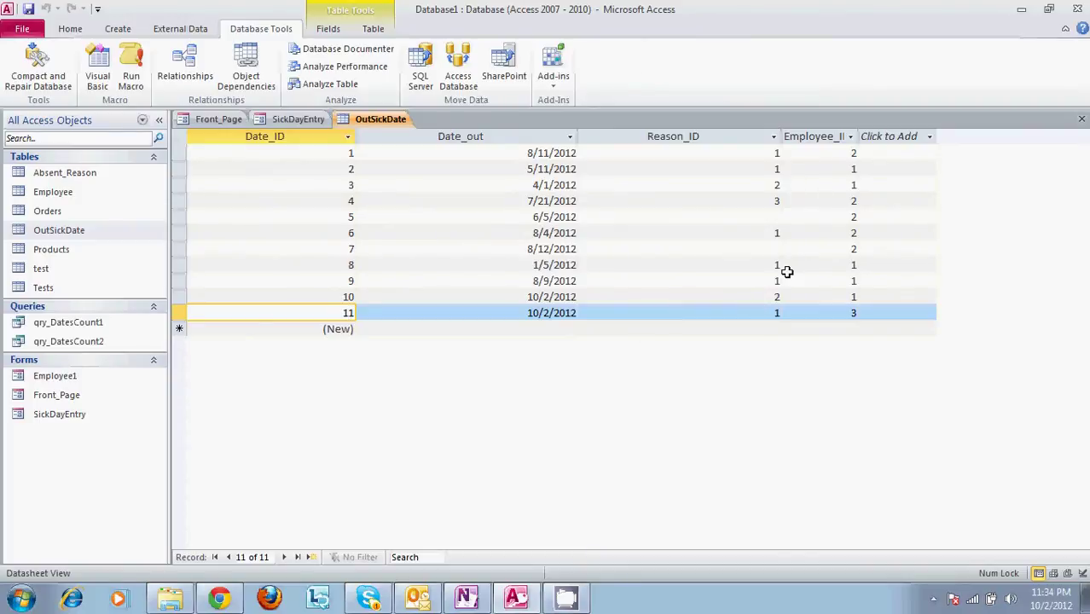
click(1082, 119)
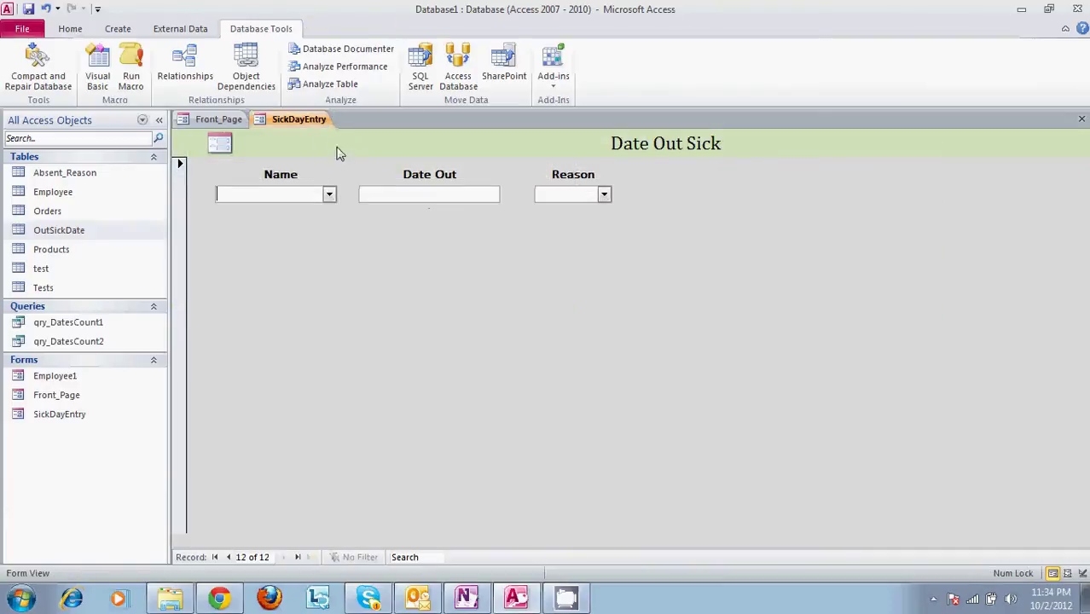
- Close the sick day form and run Search by Employee for 'test employee'
click(1081, 119)
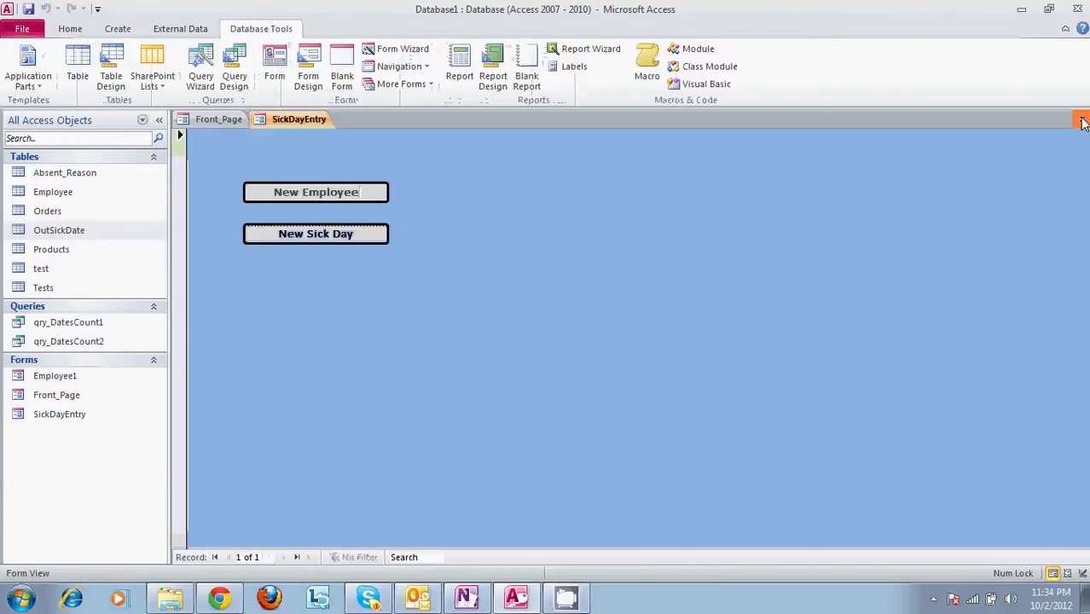
click(344, 280)
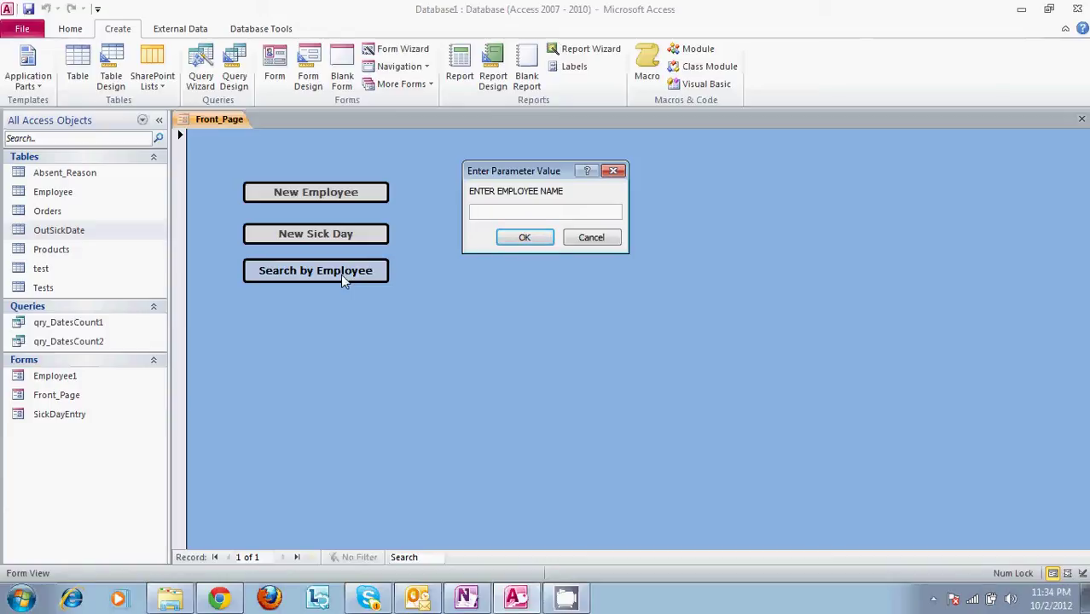
text(test employee)
key(Return)
- Enter dates 10/2/2012 and 1/1/2010, review the qry_DatesCount2 results, then close them
text(10/2/)
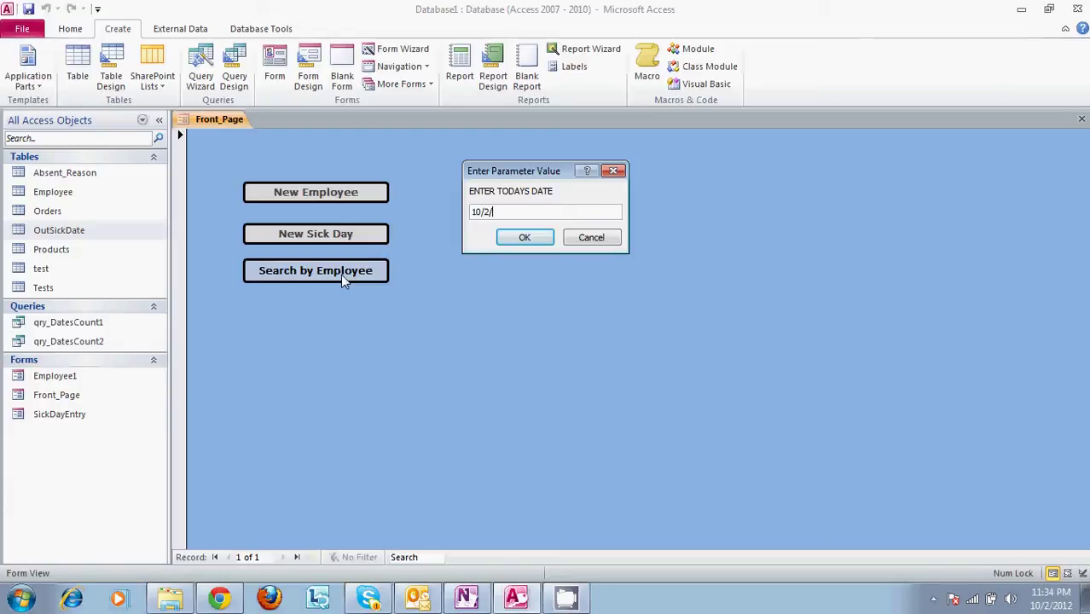
text(2012)
key(Return)
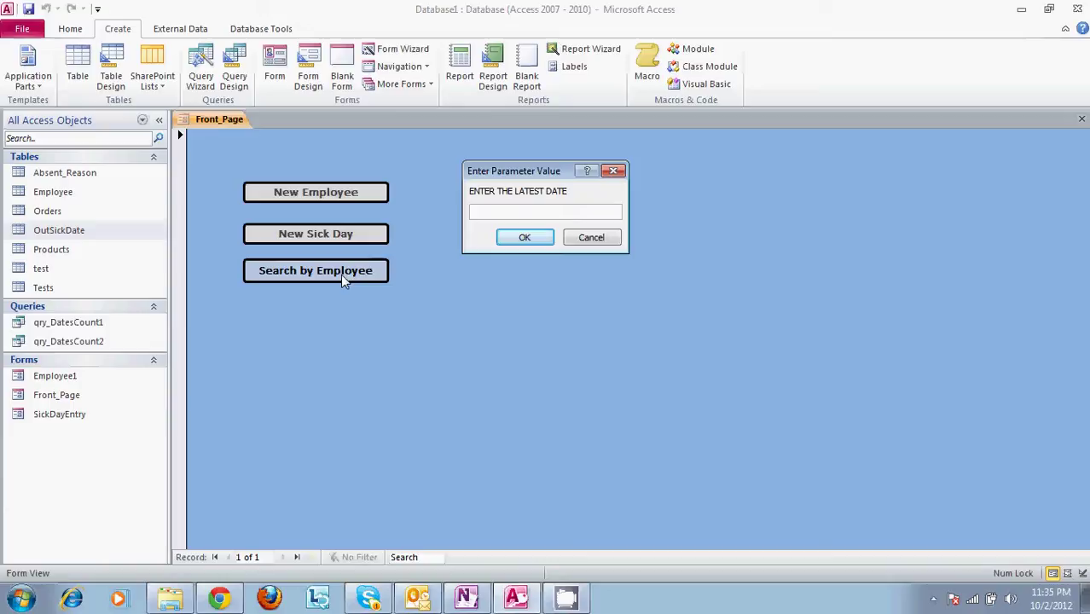
text(1/1/2010)
key(Return)
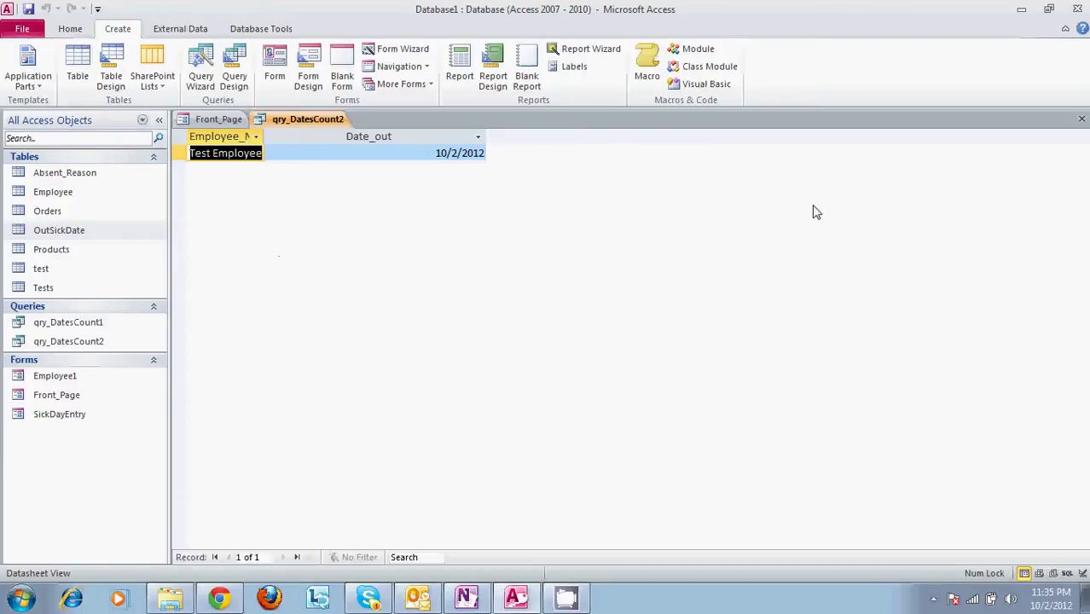
click(1080, 119)
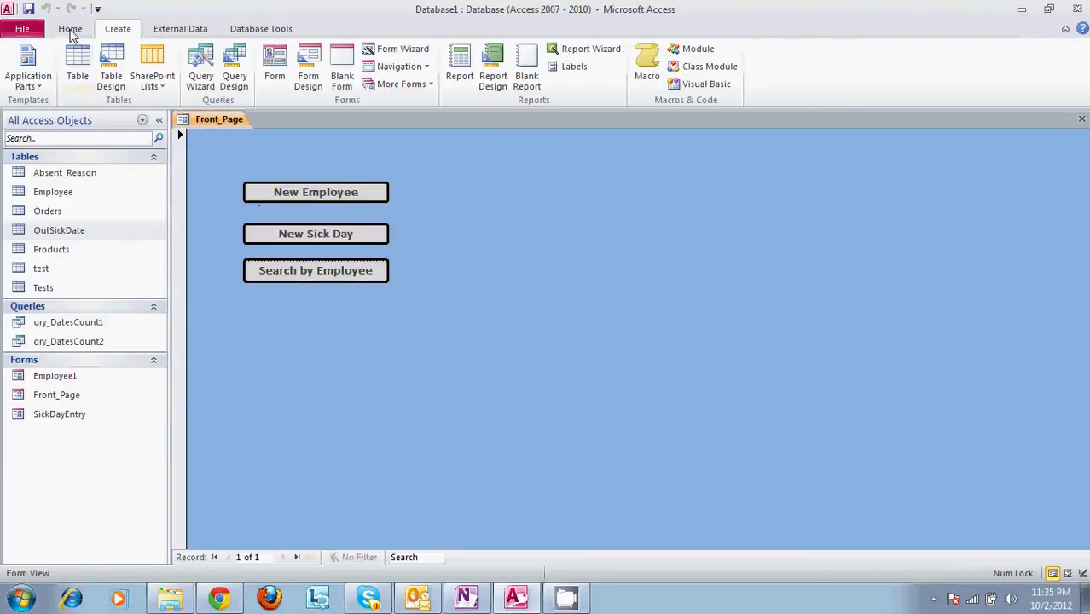
- Put Front_Page into Design View, select its Detail section, and show the form design controls
click(71, 29)
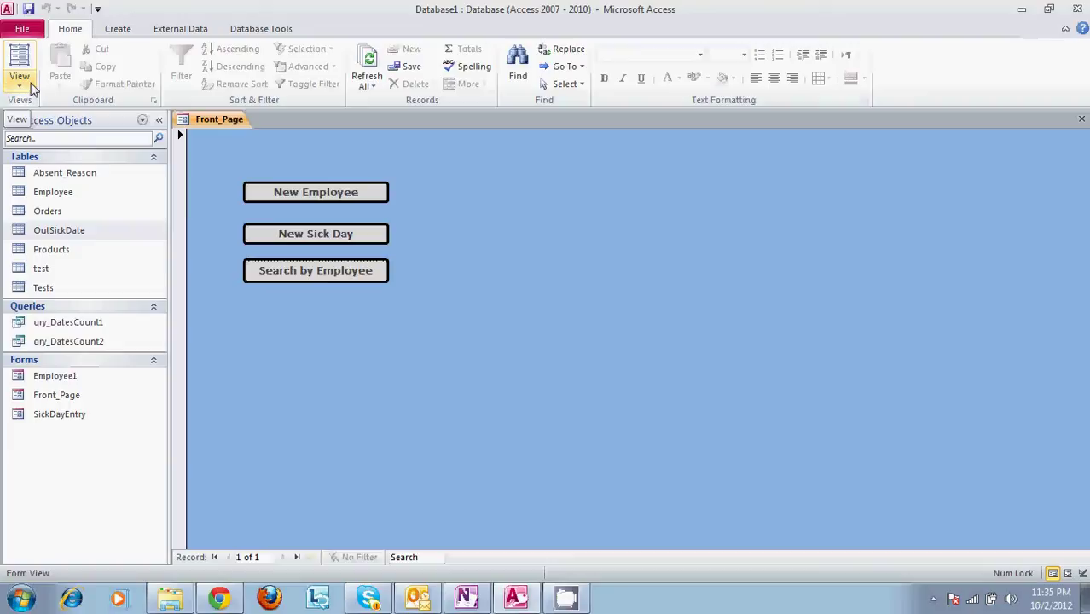
click(29, 87)
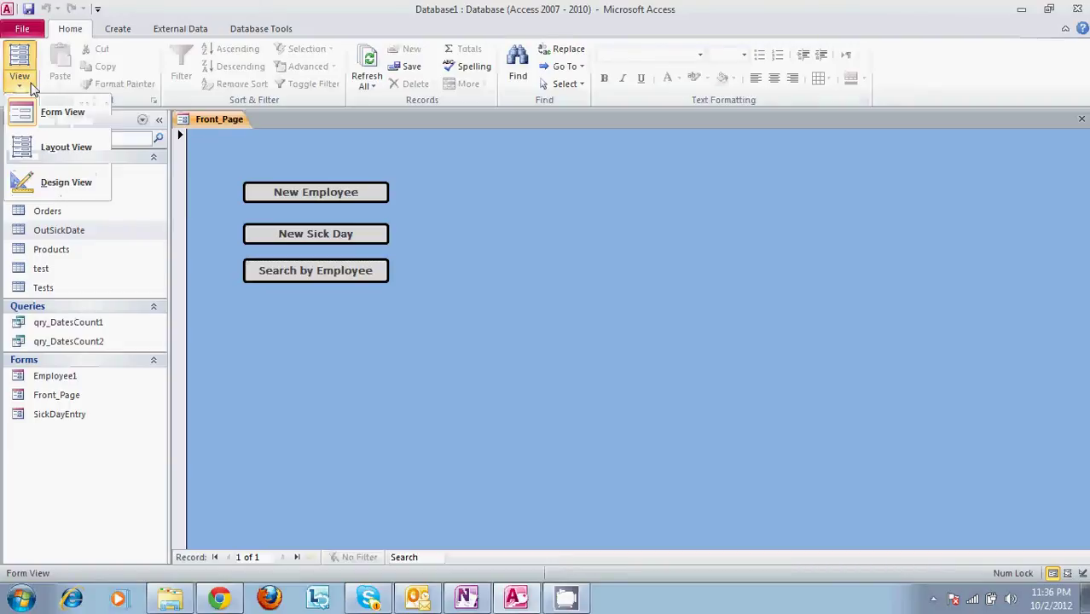
click(83, 193)
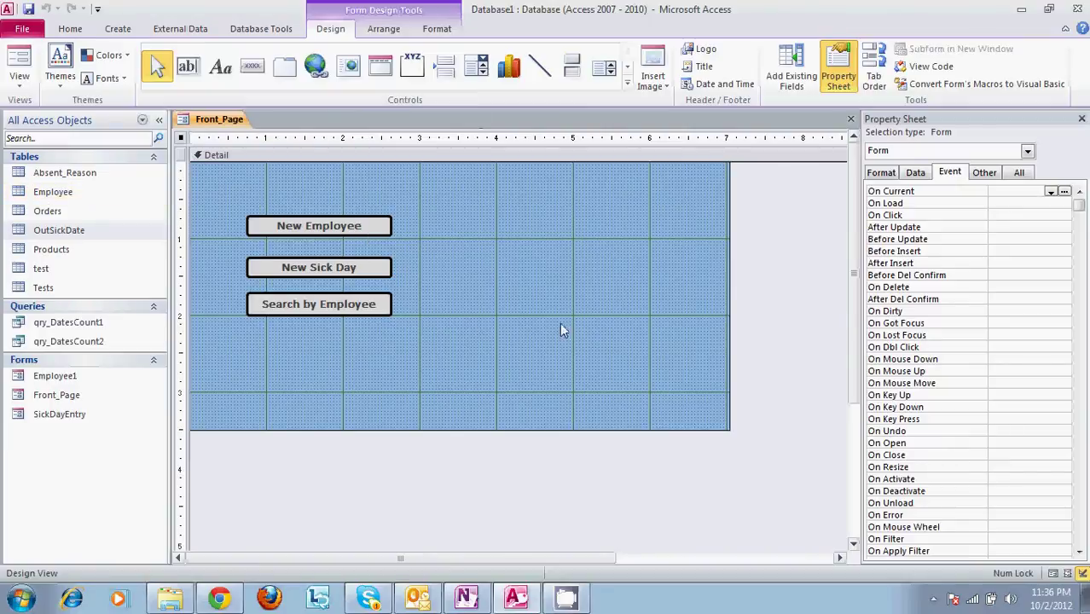
click(107, 32)
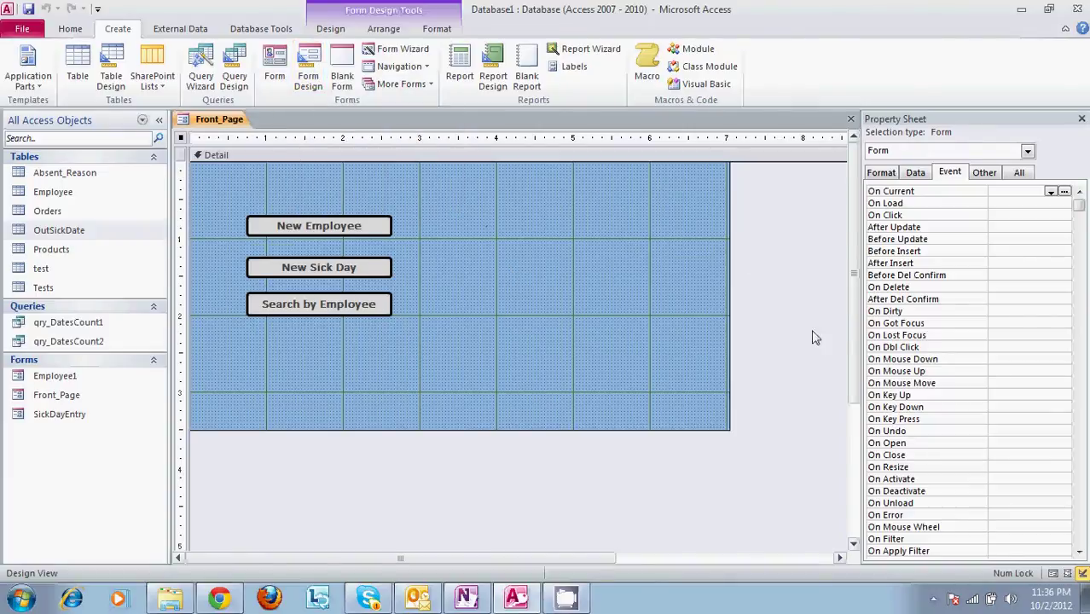
click(523, 252)
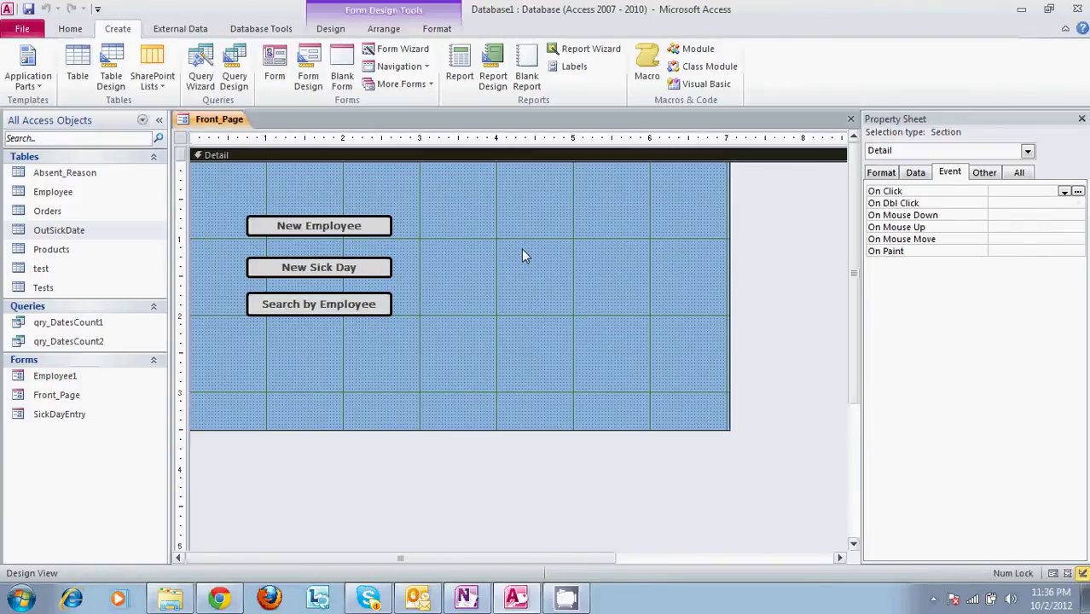
click(347, 30)
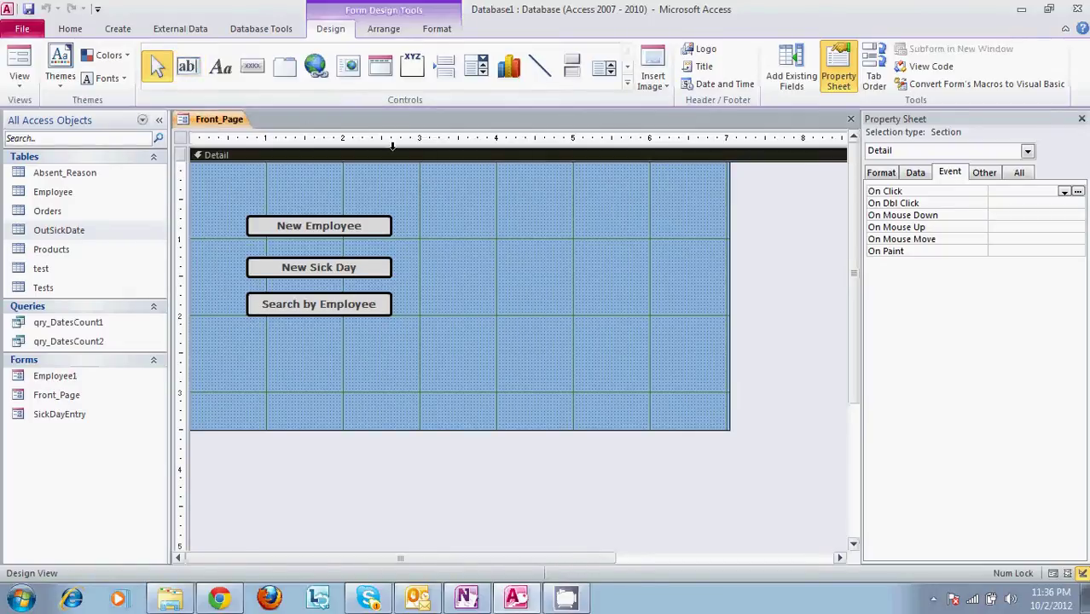
- Draw a blank Command4 button right of the existing buttons, cancelling the wizard
click(261, 70)
drag(473, 219, 629, 251)
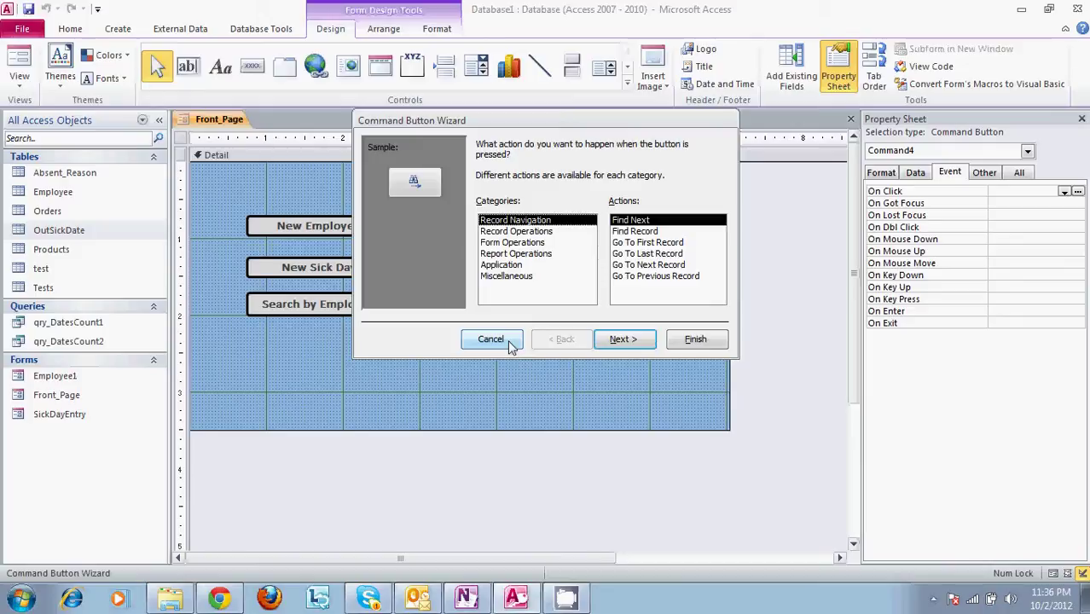
click(491, 340)
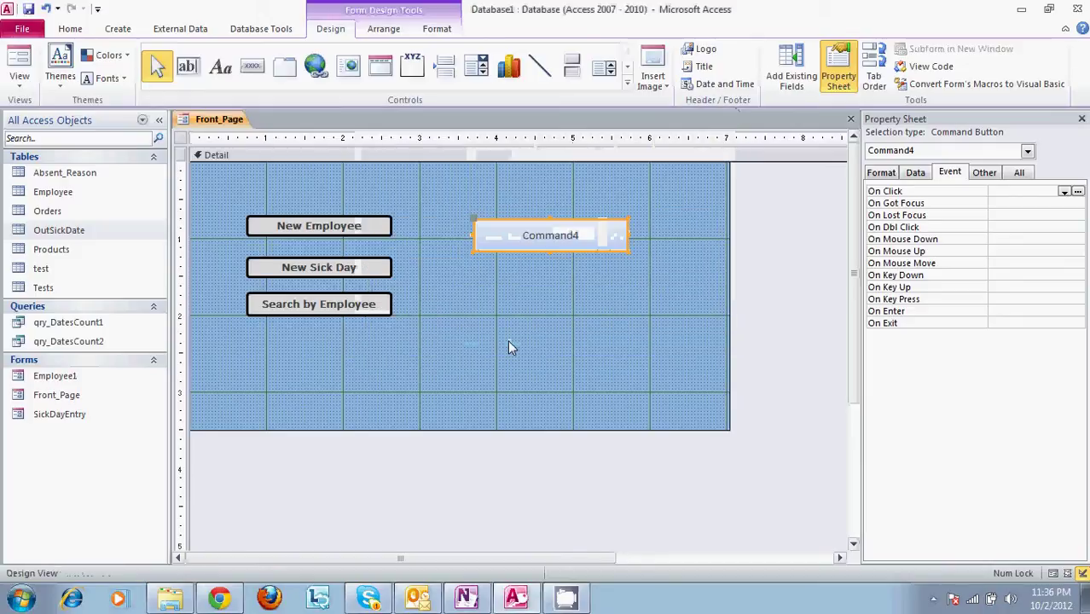
click(592, 235)
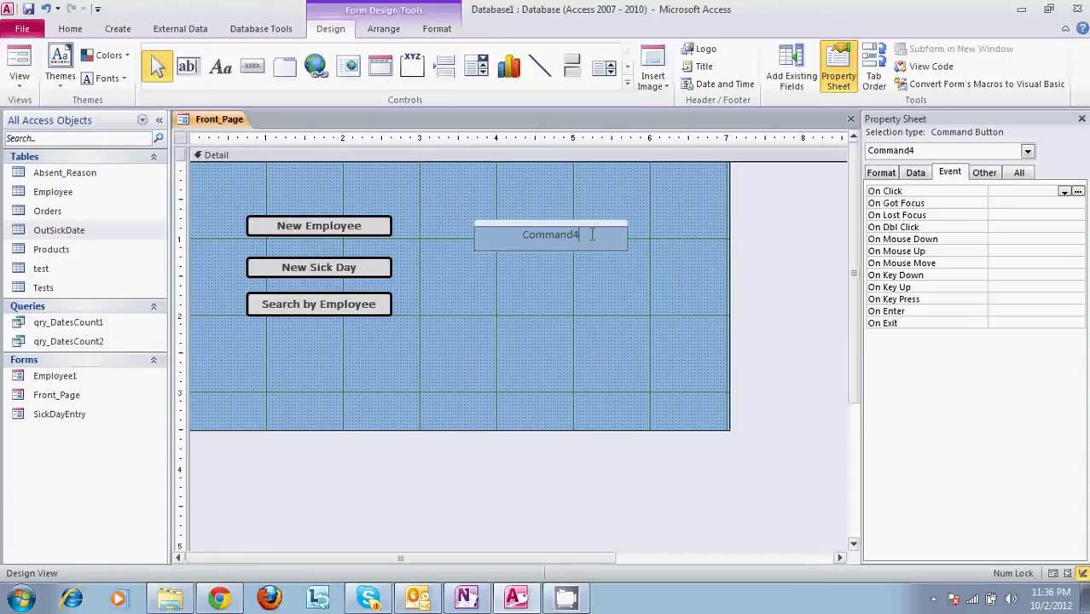
click(668, 287)
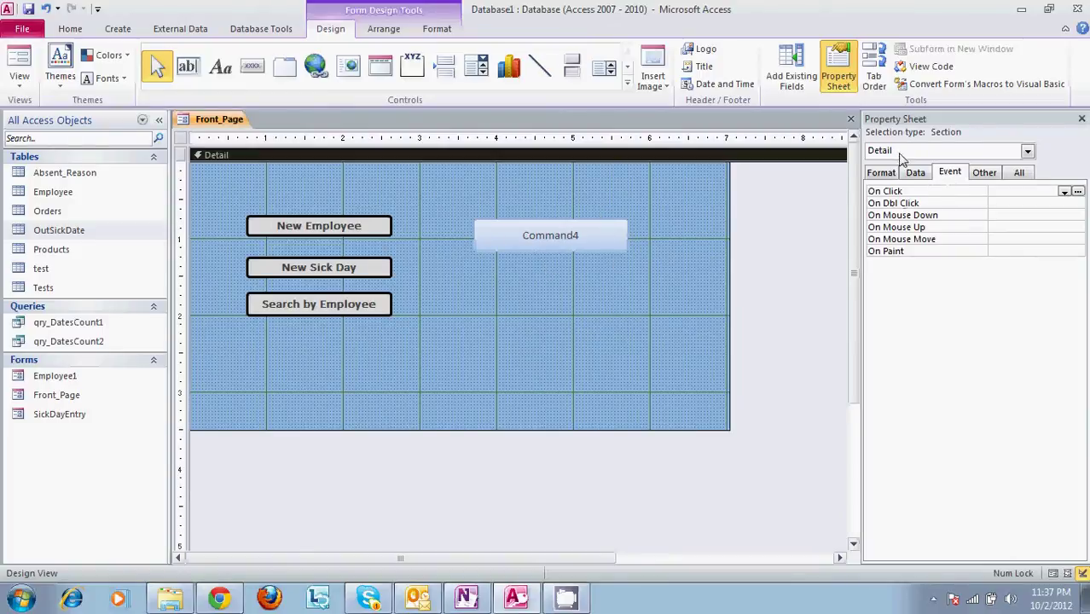
click(1081, 119)
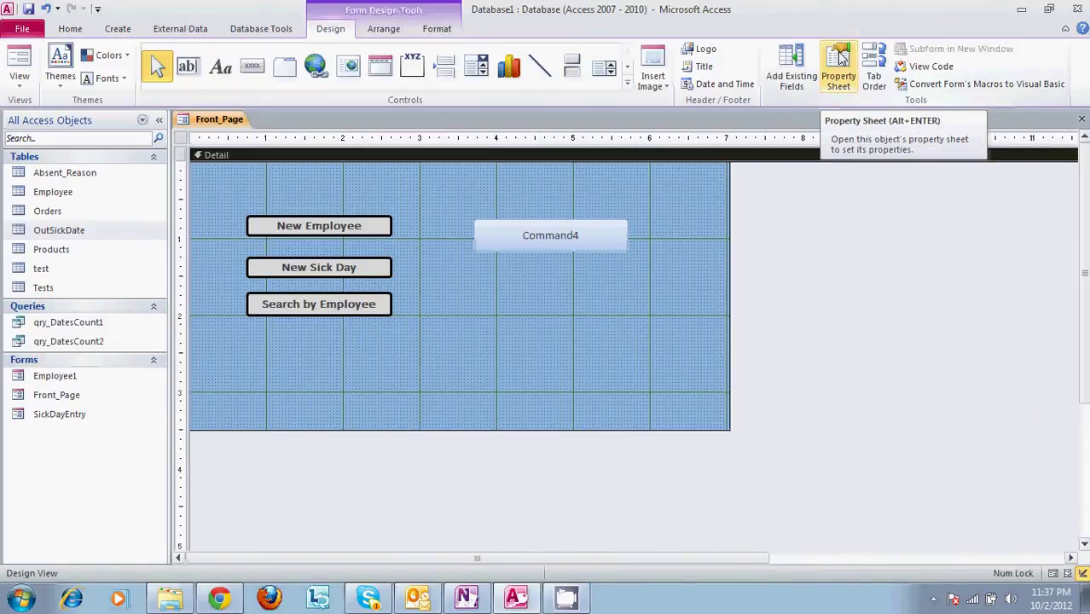
click(840, 56)
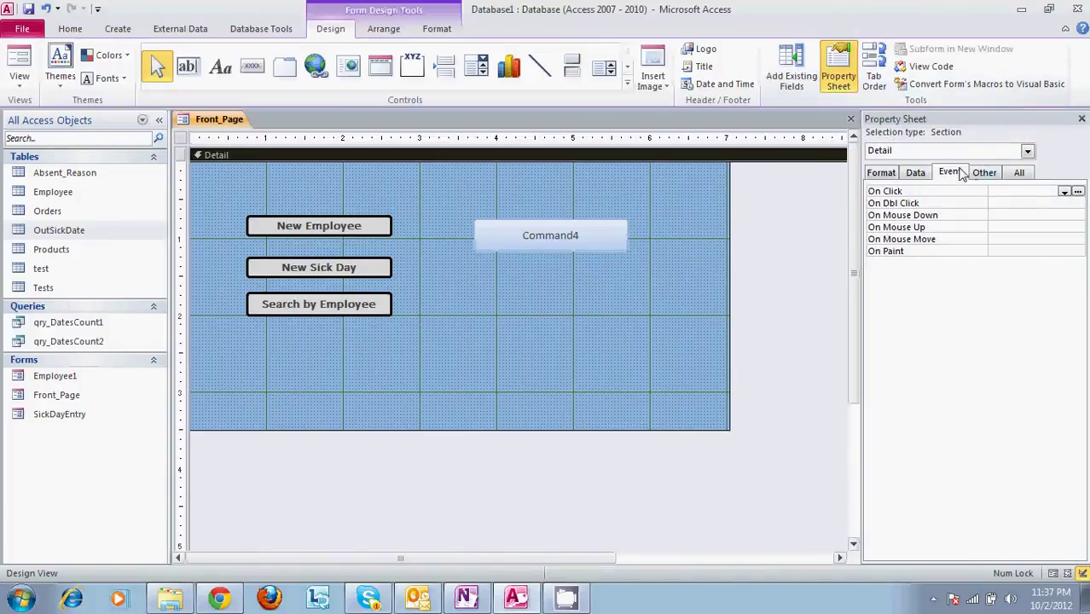
click(884, 173)
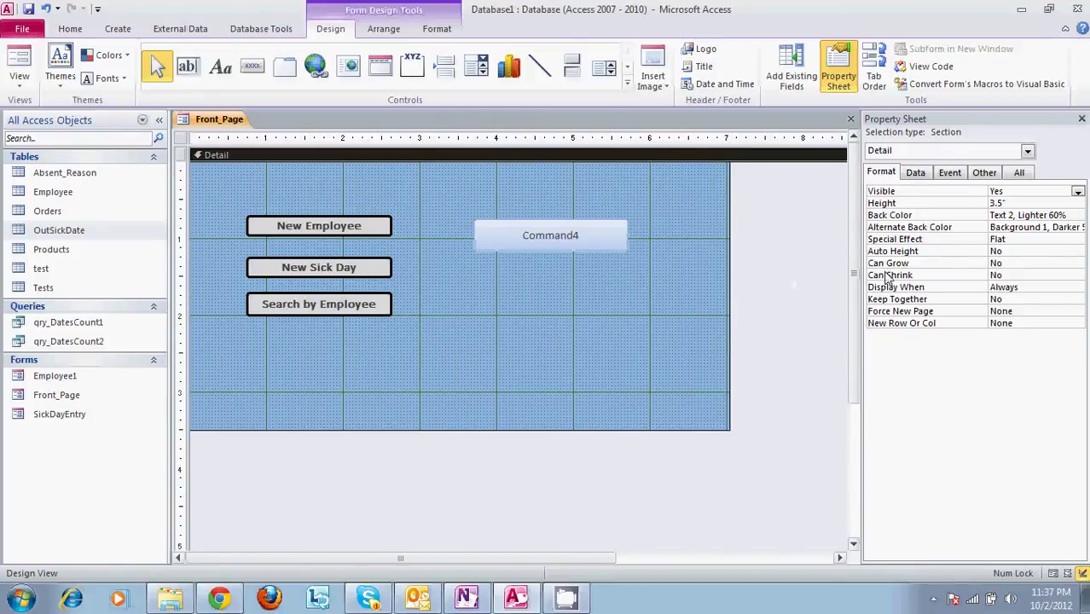
click(926, 174)
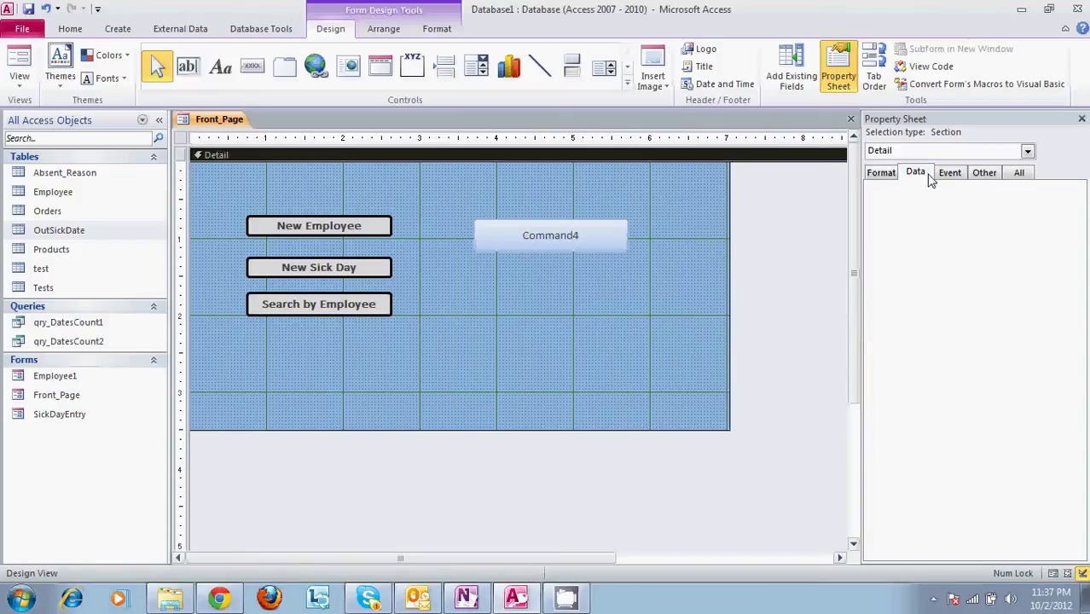
click(961, 179)
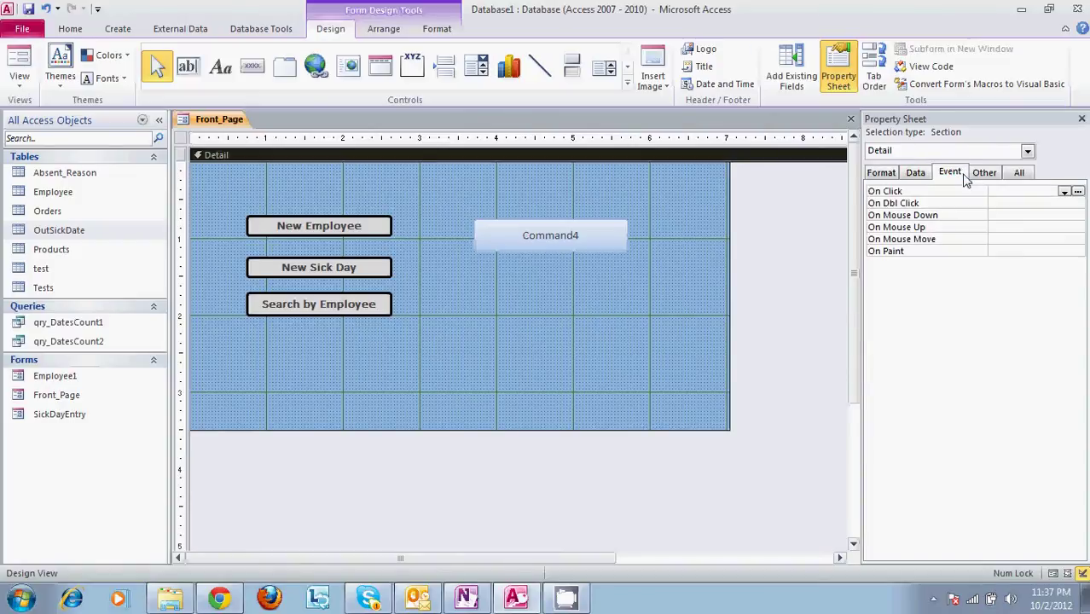
click(607, 241)
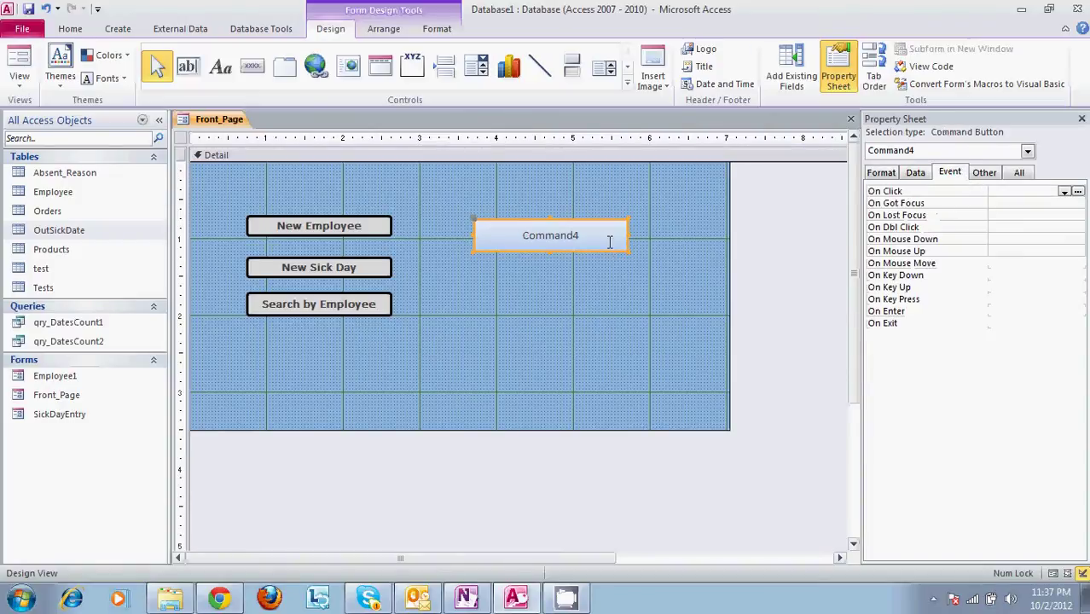
- Choose Macro Builder for Command4's On Click event to create an embedded macro
click(1078, 192)
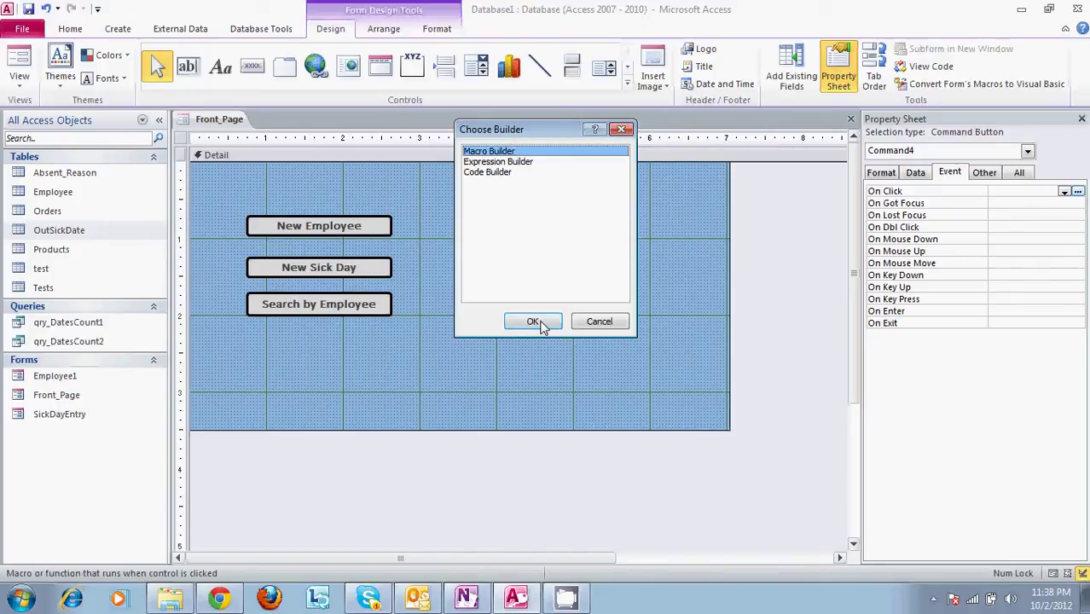
click(599, 322)
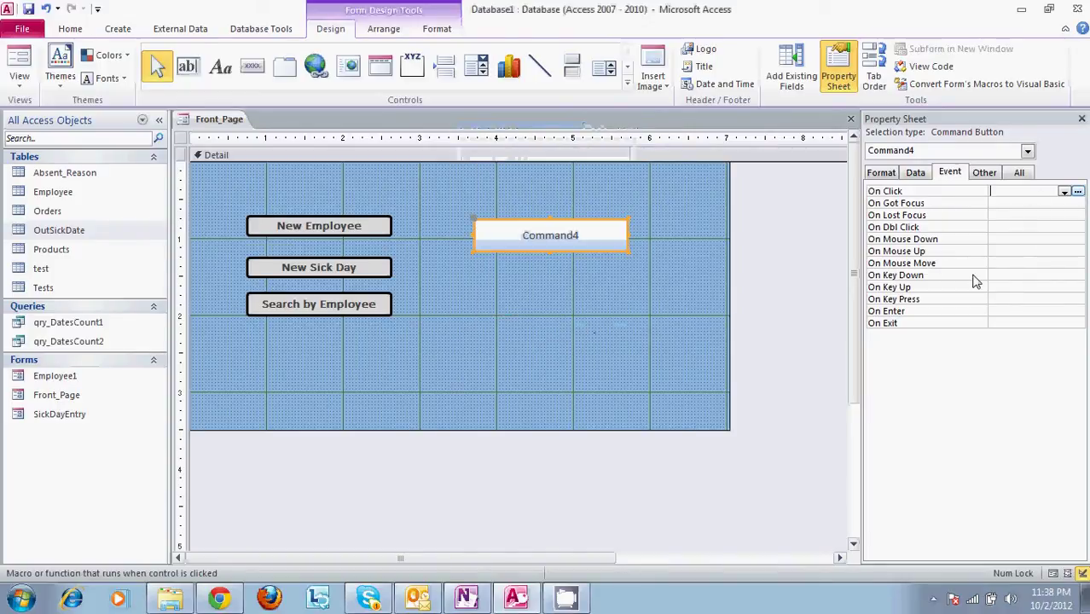
click(1063, 192)
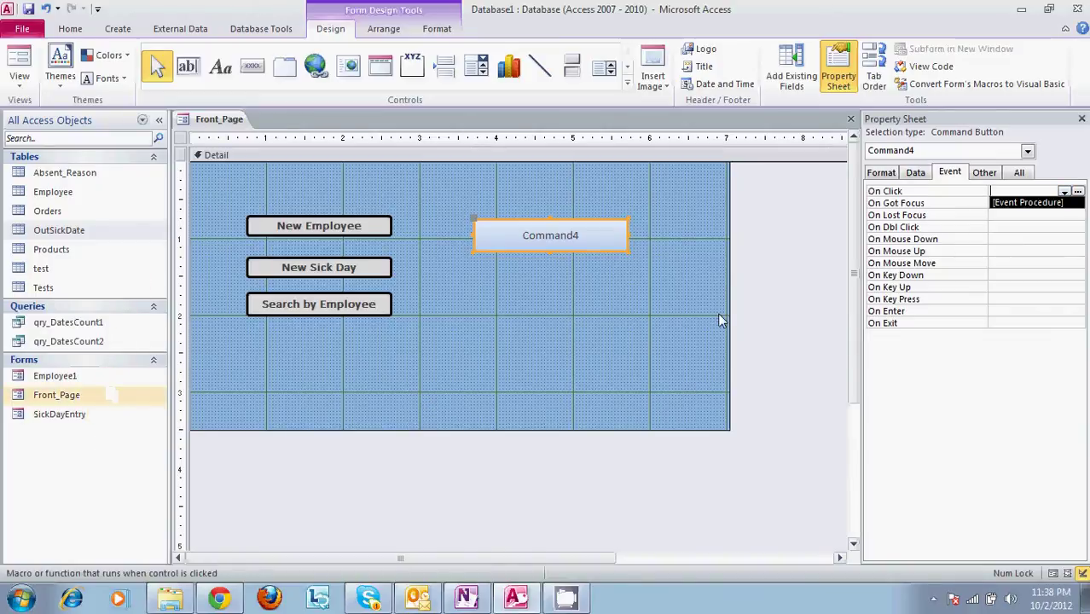
click(1078, 193)
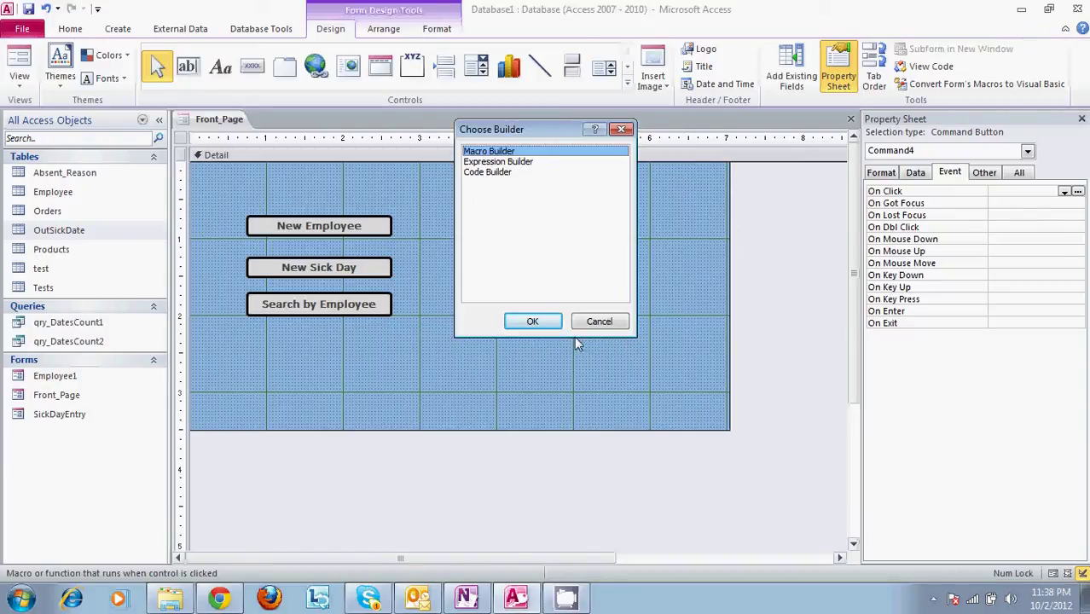
click(544, 322)
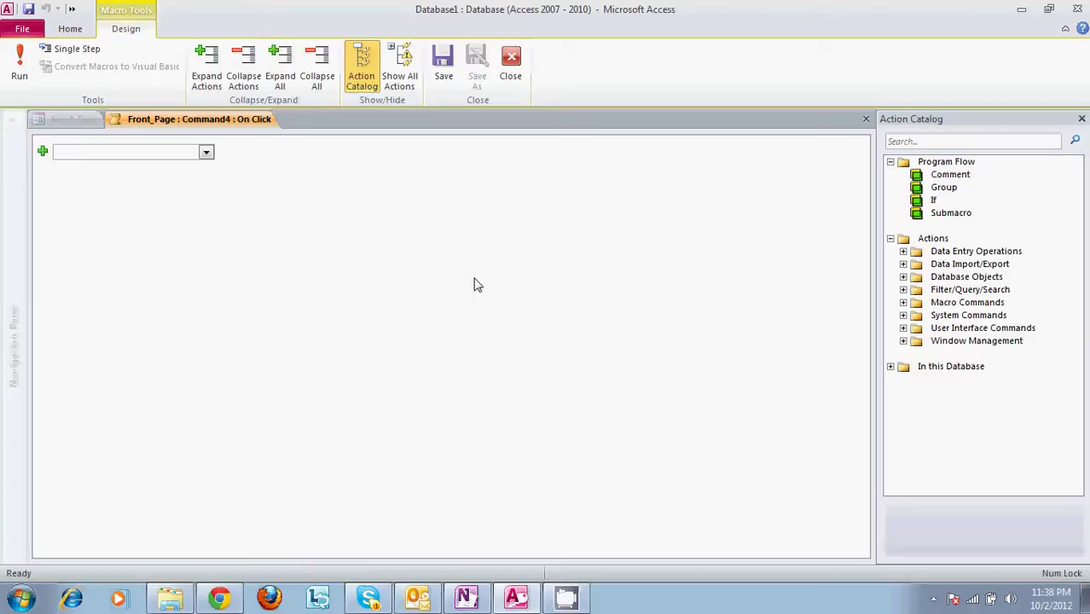
- Add an OpenQuery action for qry_DatesCount2 in Datasheet view with Read Only data mode
click(210, 156)
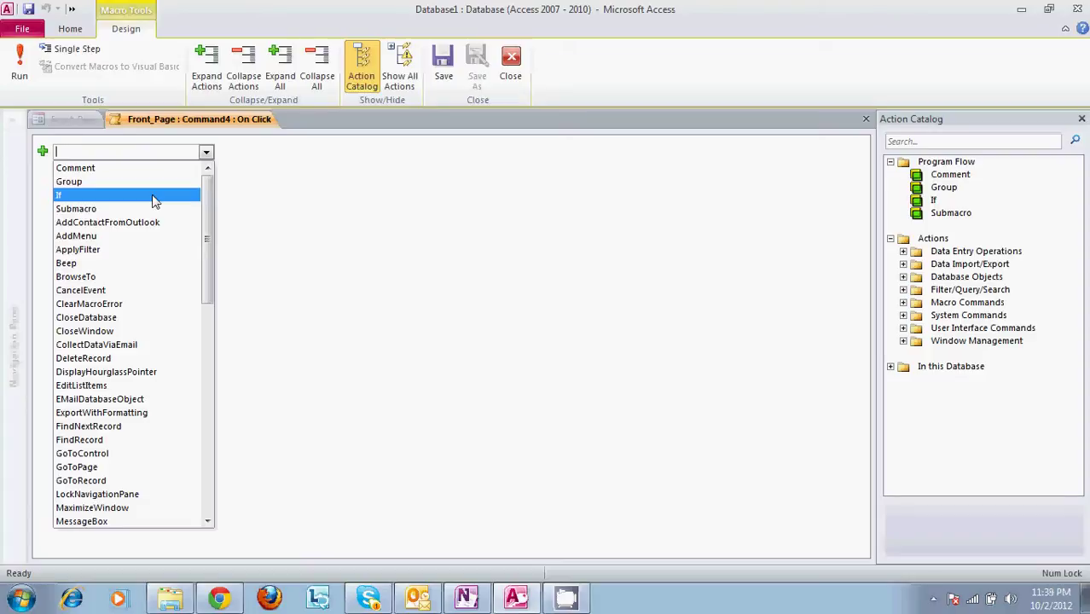
drag(212, 199, 206, 361)
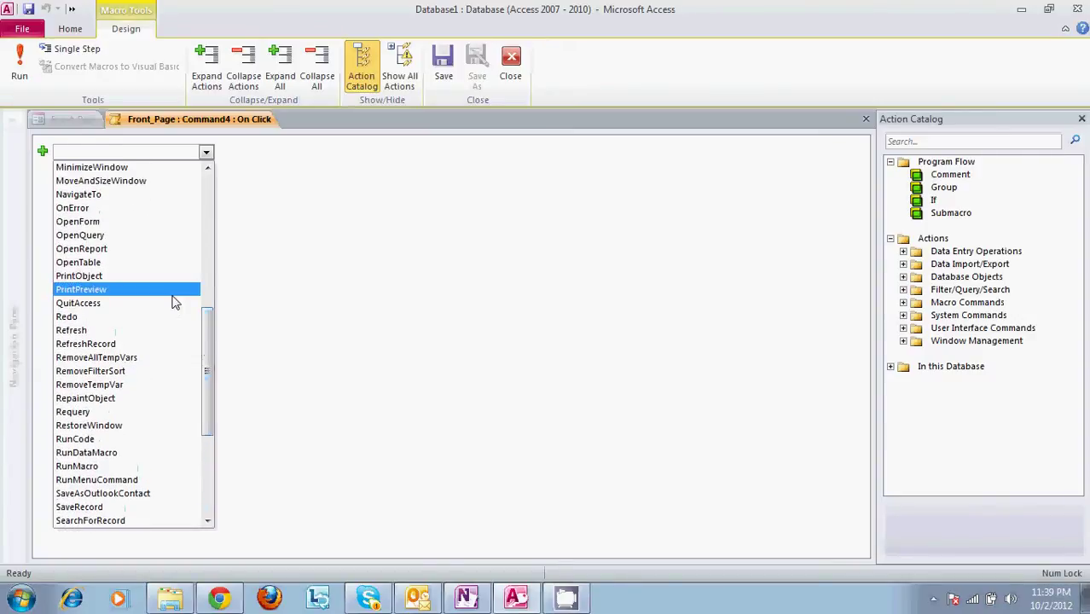
click(135, 238)
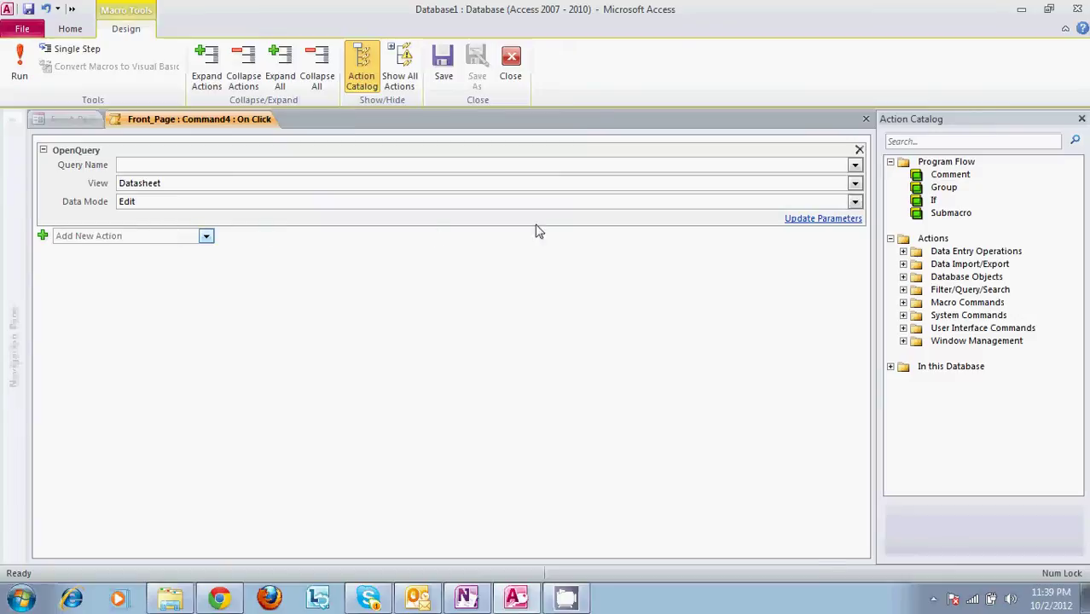
click(854, 165)
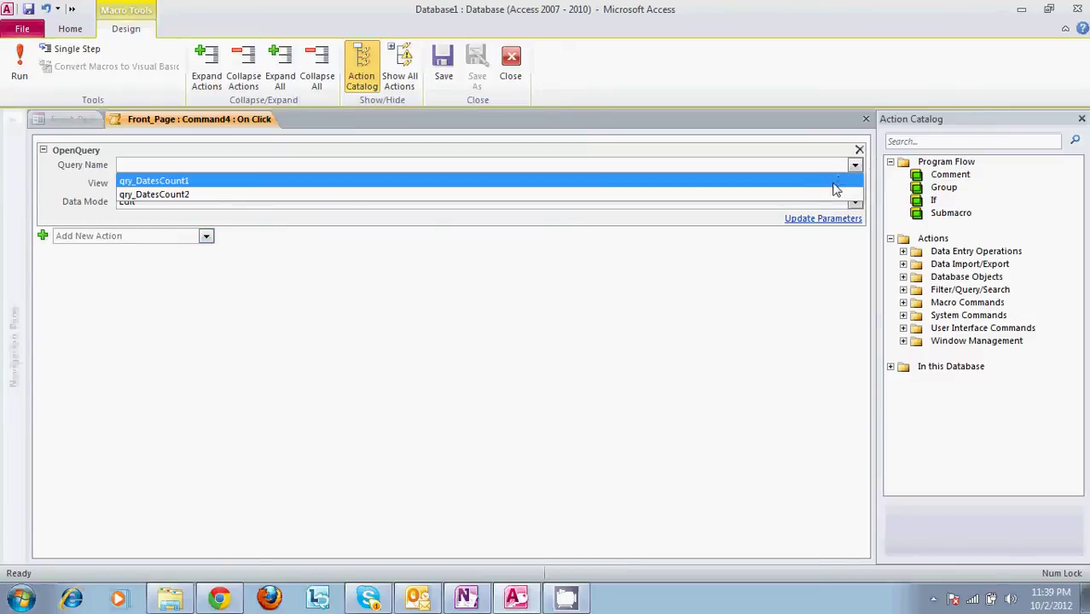
click(822, 198)
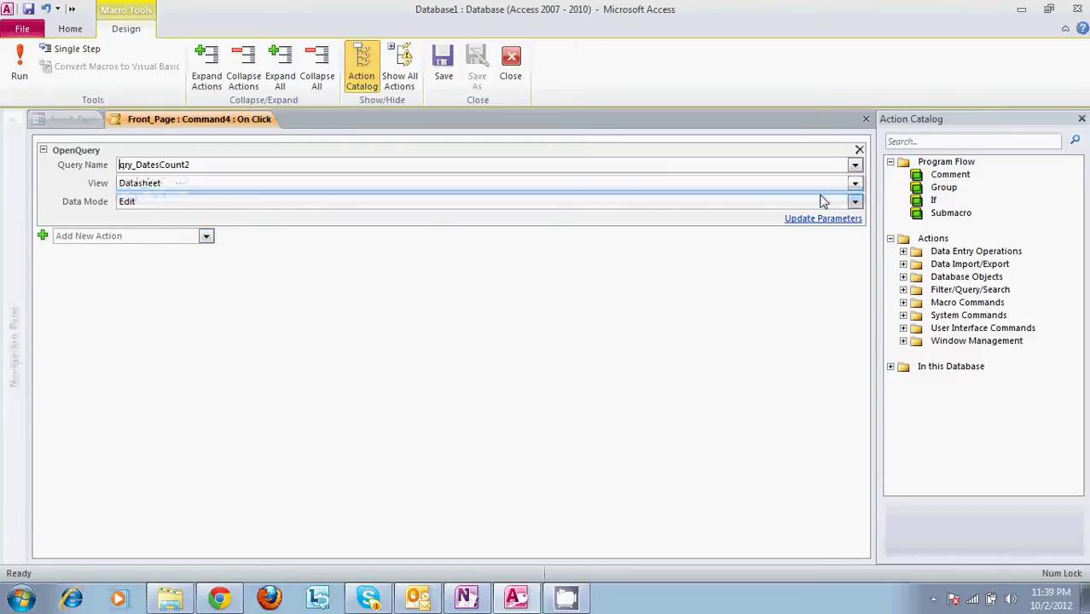
click(854, 183)
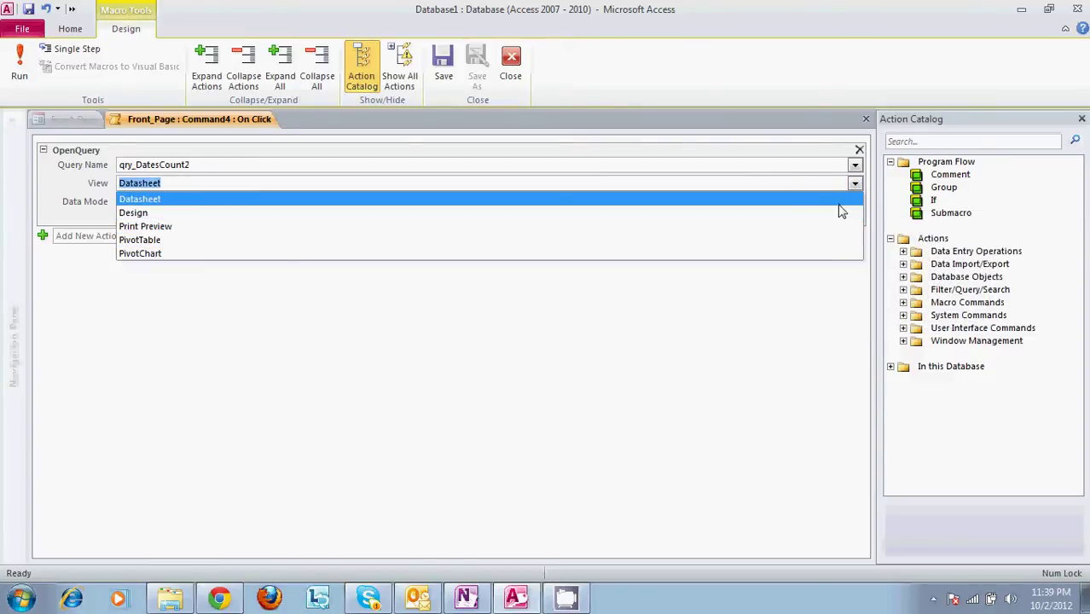
click(840, 200)
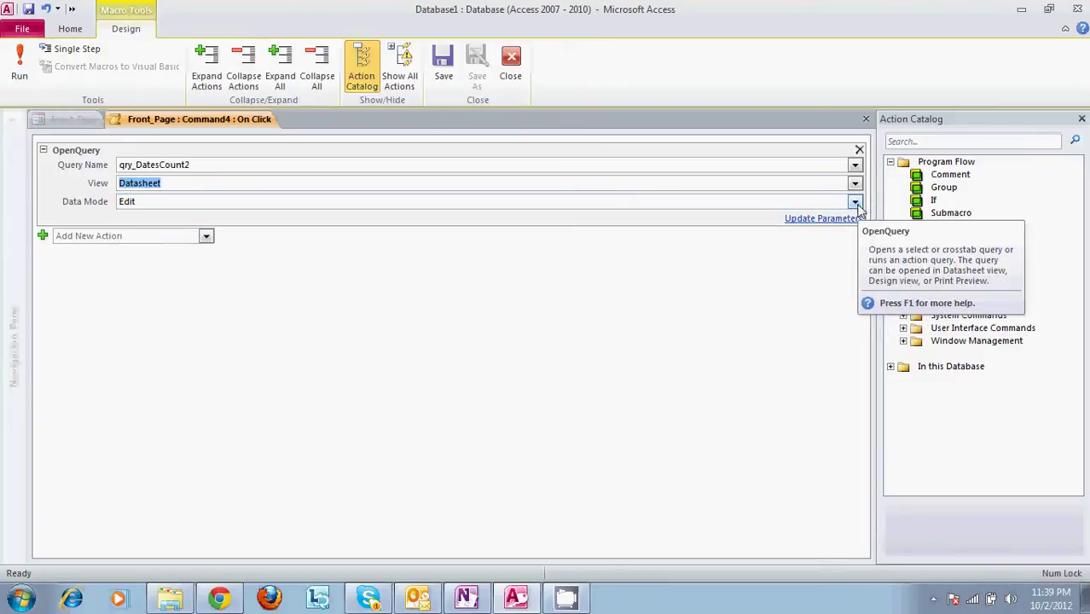
click(854, 203)
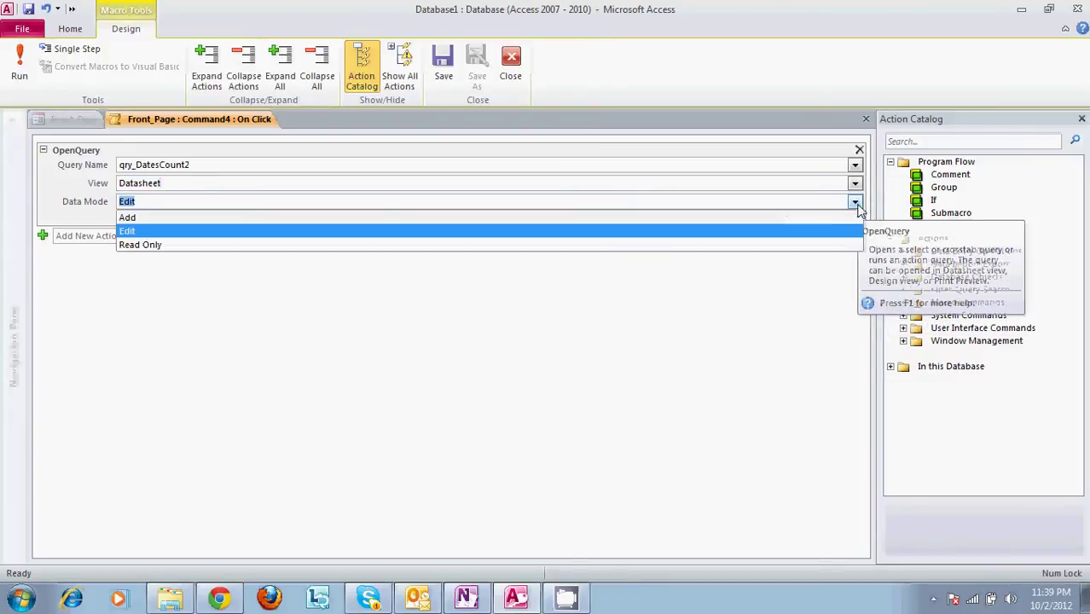
click(835, 246)
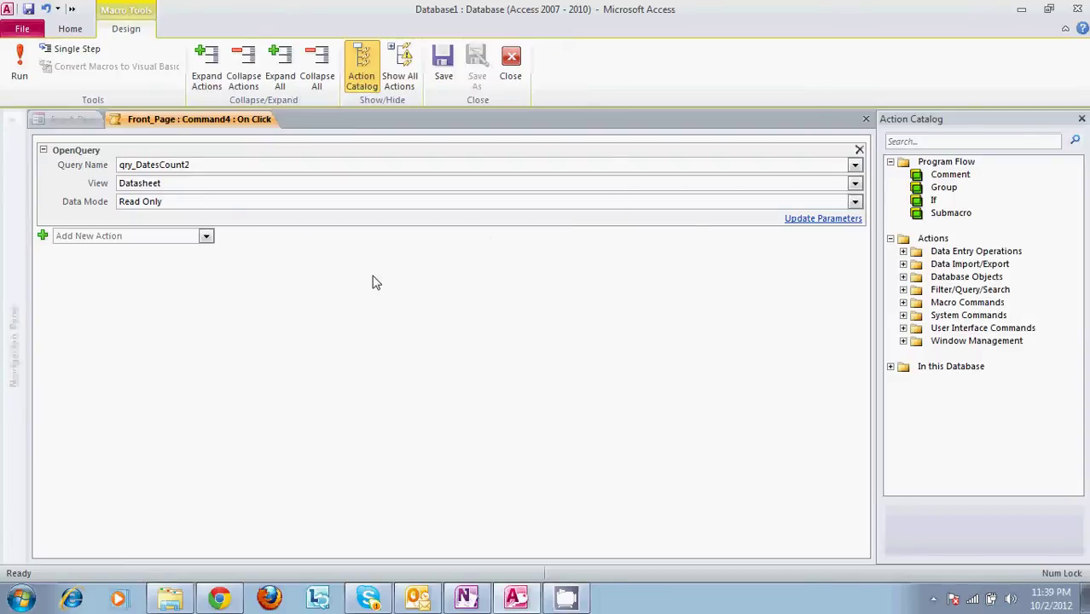
- Save and test-run the macro, cancel the employee name prompt, then close the macro editor
click(19, 75)
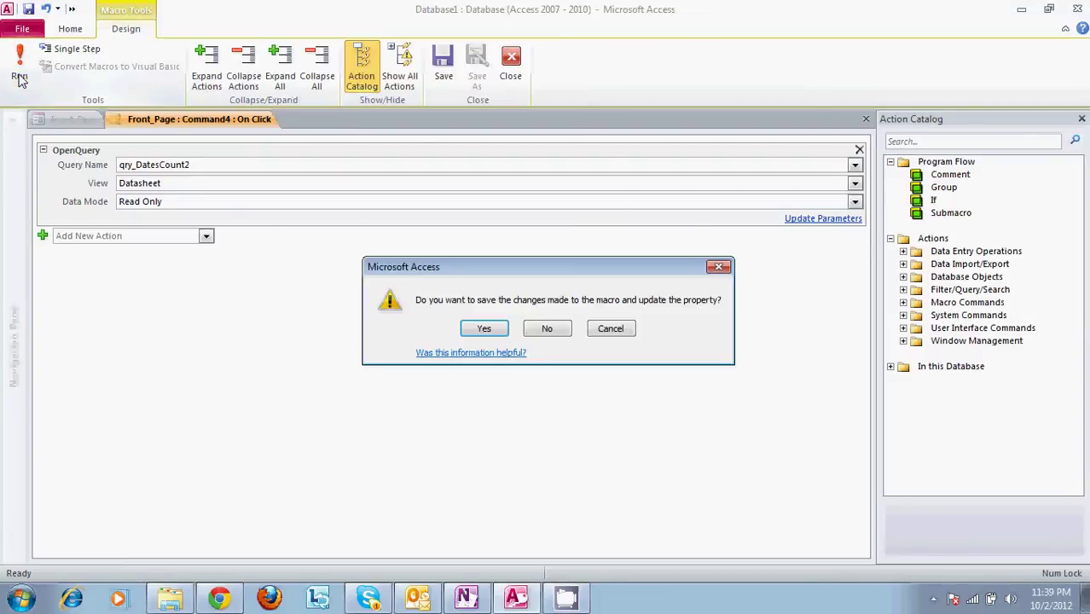
click(486, 329)
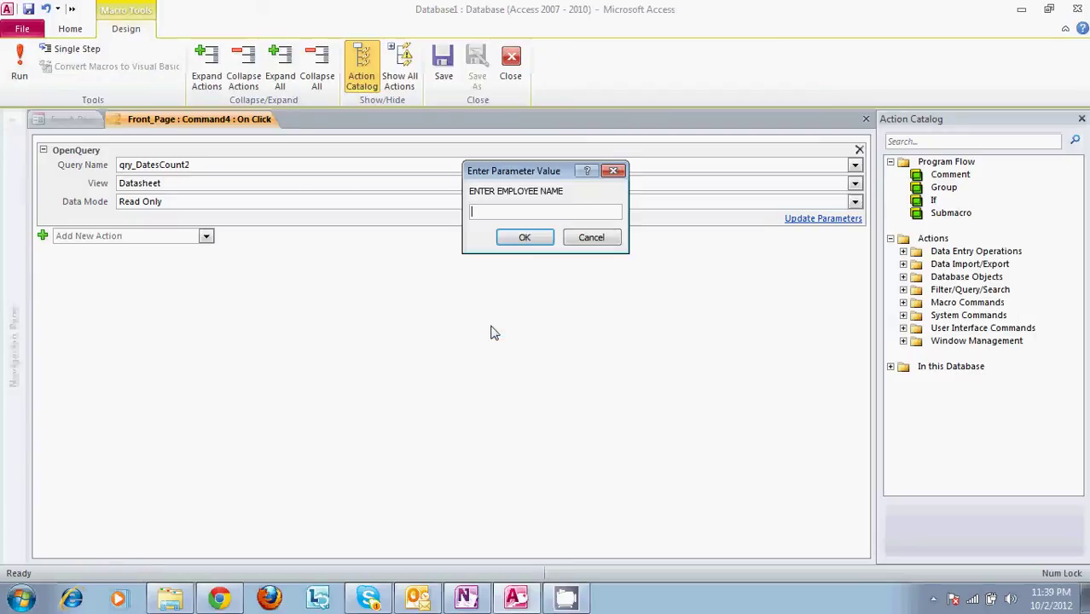
click(592, 238)
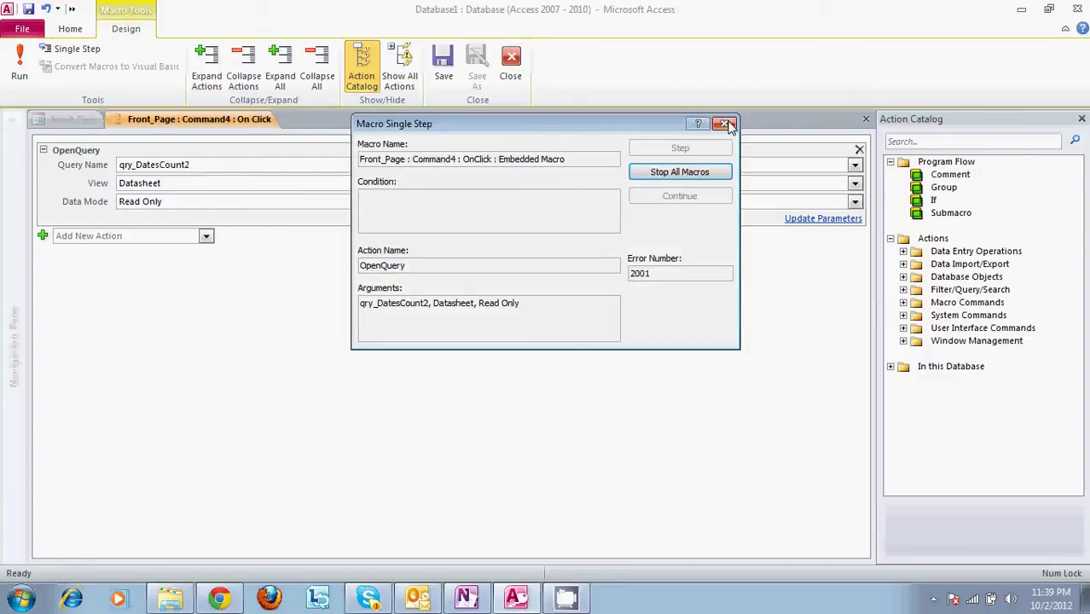
click(723, 124)
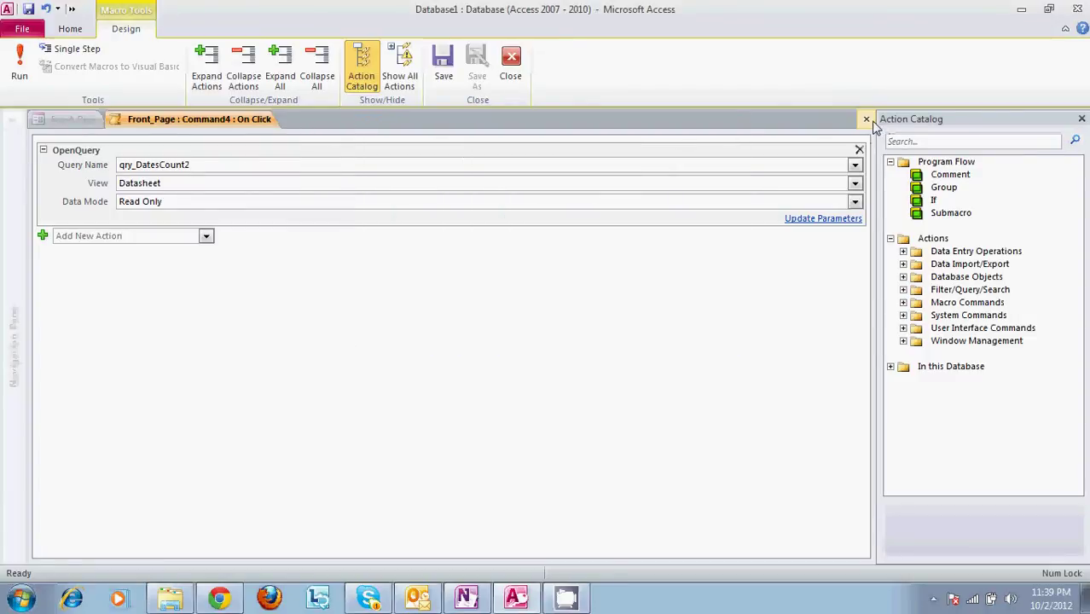
click(866, 119)
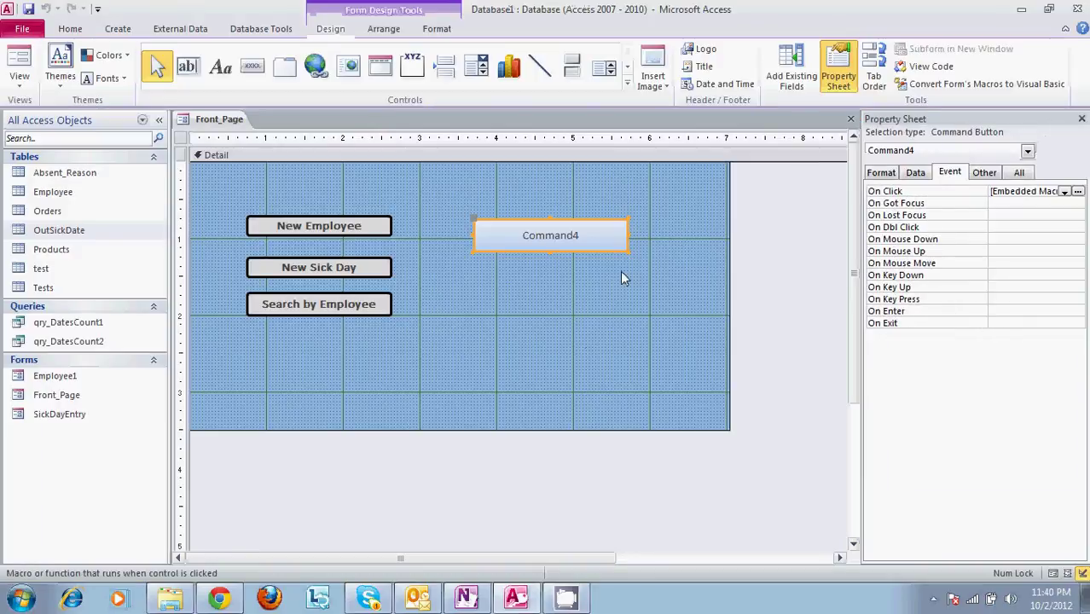
- Rename the Command4 button to Form Test 1 in its Other properties
click(584, 302)
click(594, 235)
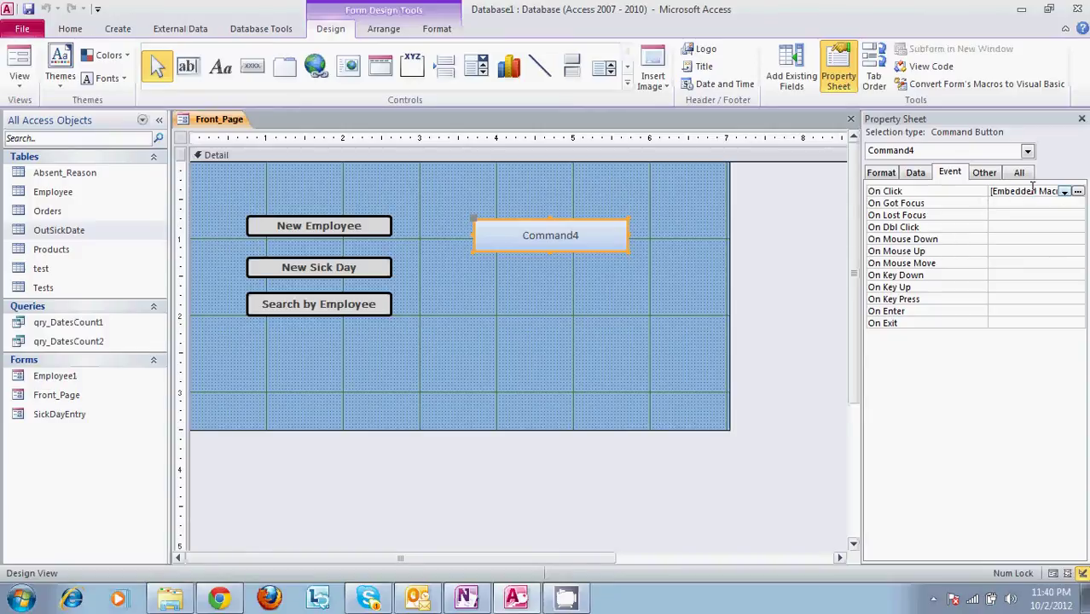
click(671, 292)
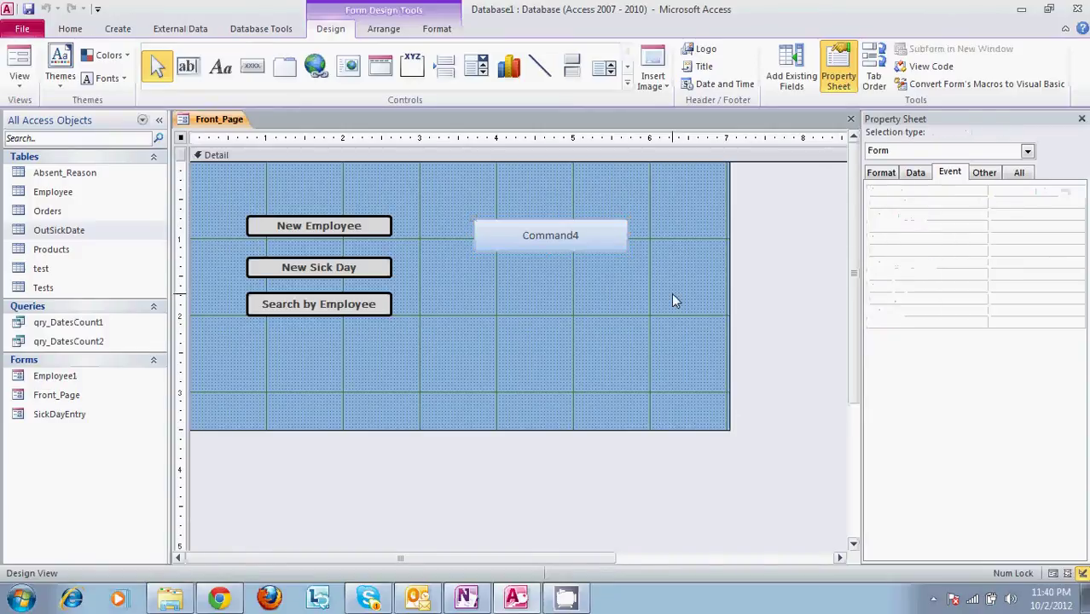
click(616, 236)
click(915, 174)
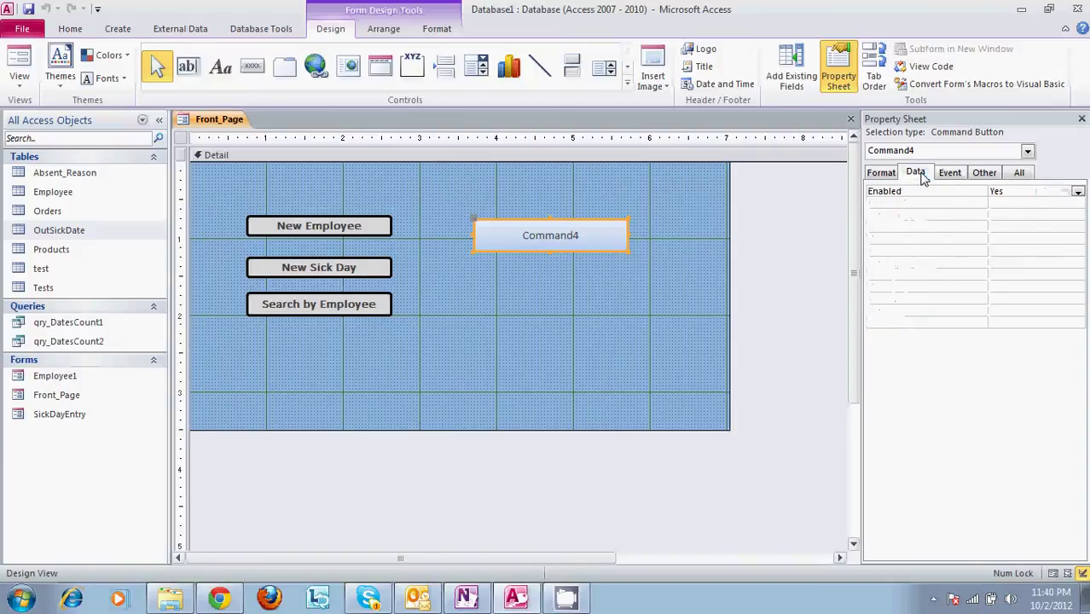
click(985, 175)
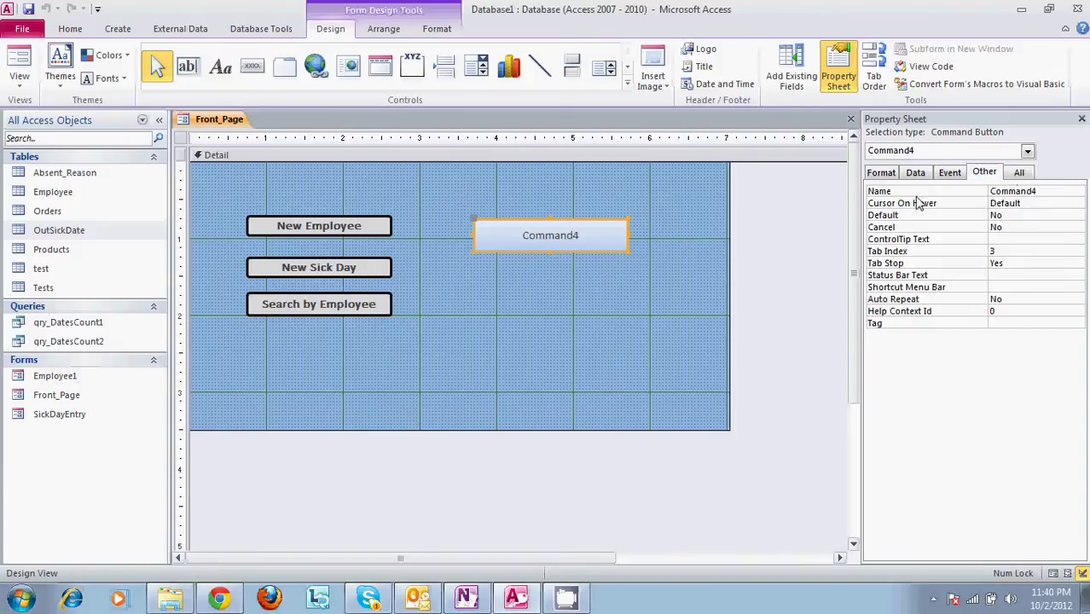
click(1040, 193)
drag(1040, 193, 977, 198)
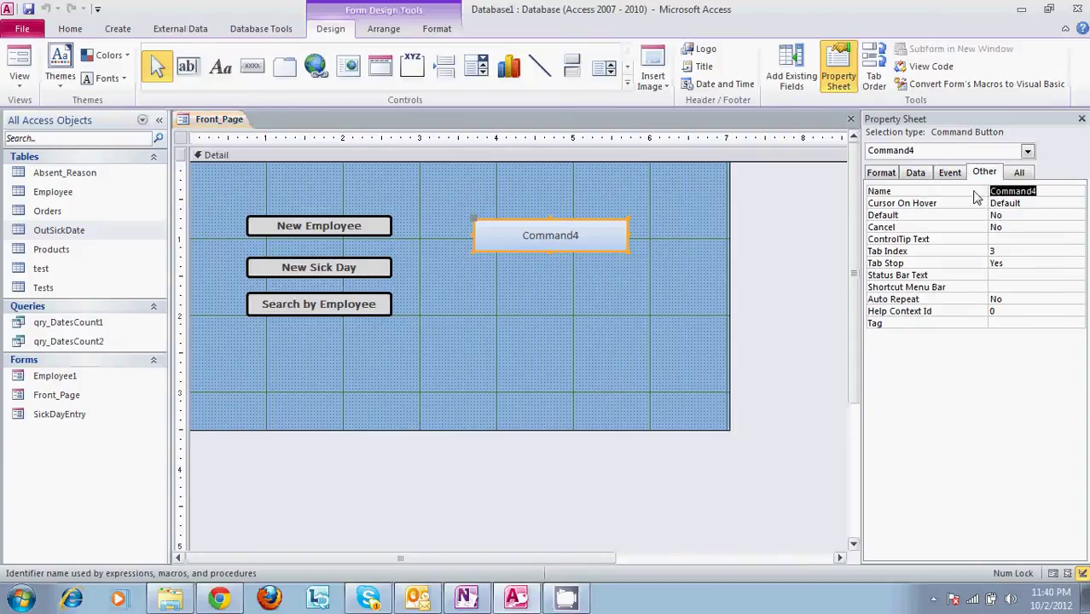
text(Ma)
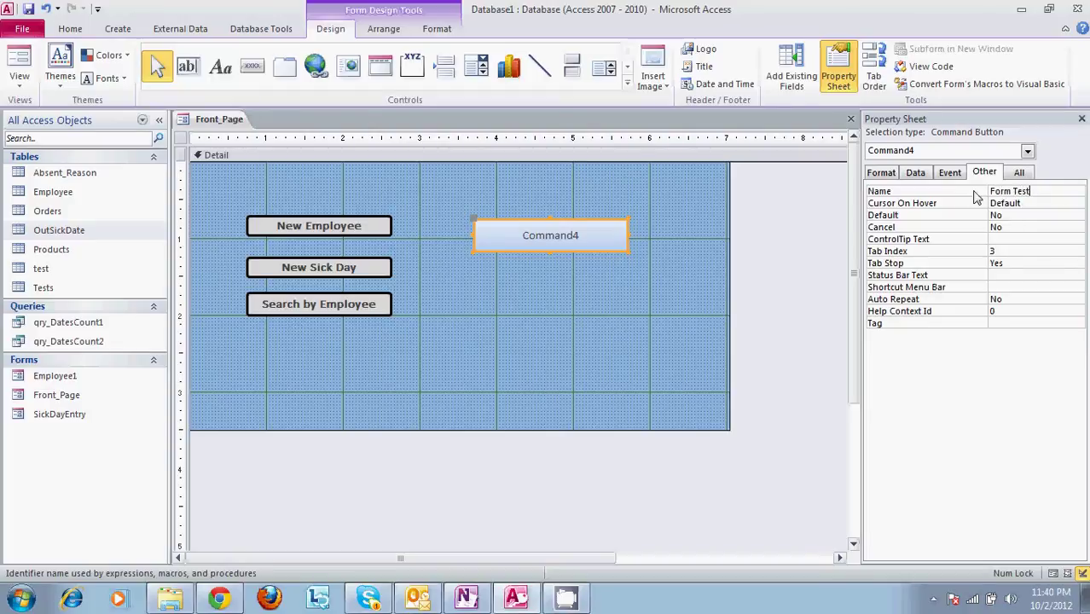
key(Return)
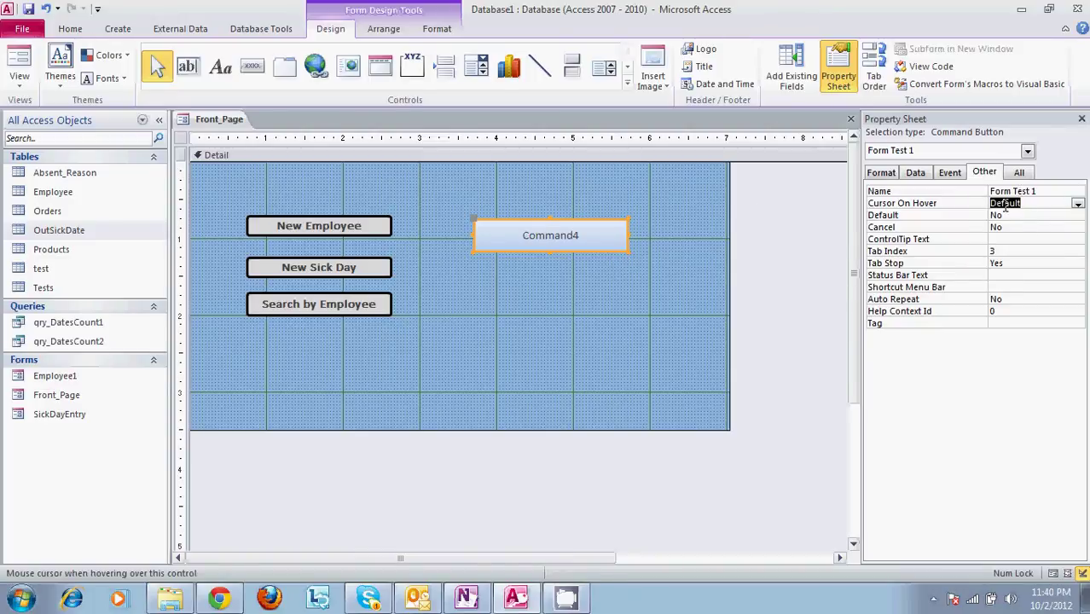
- Change the button's on-form caption to 'Form Test X'
click(596, 235)
key(BackSpace)
key(BackSpace)
key(BackSpace)
key(BackSpace)
key(BackSpace)
key(BackSpace)
key(BackSpace)
key(BackSpace)
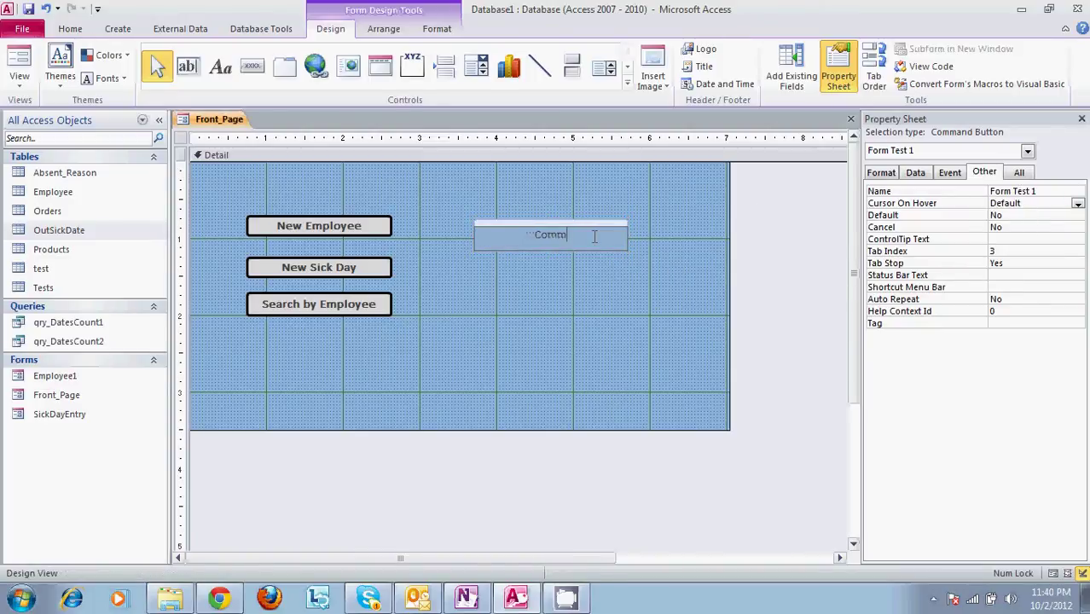
text(Form Test X)
key(Return)
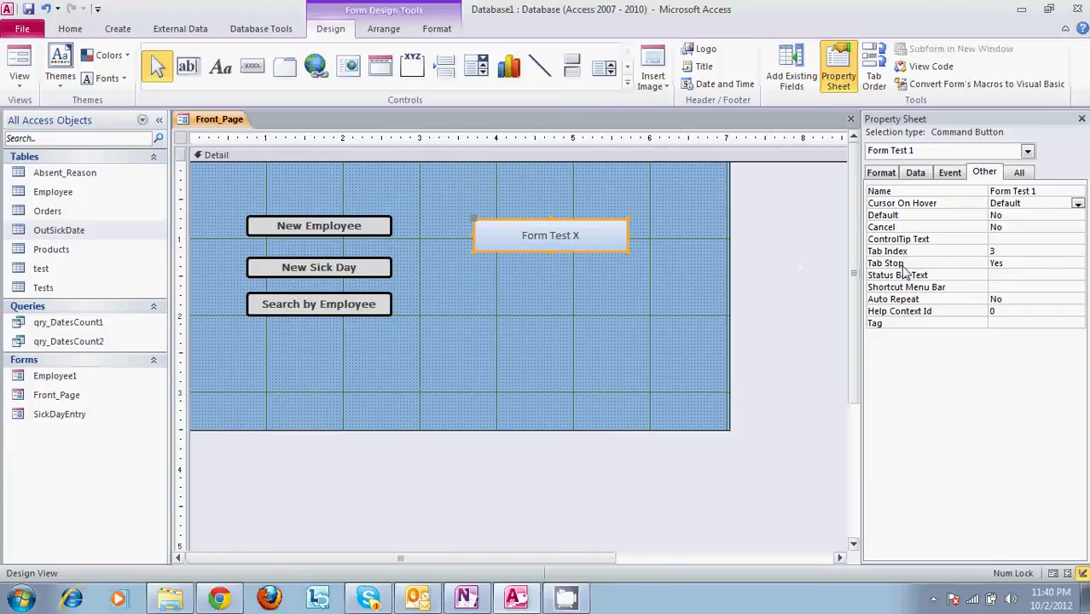
- Review the Form Test X button's Format, Event, Other and All properties, then close the property sheet
click(881, 173)
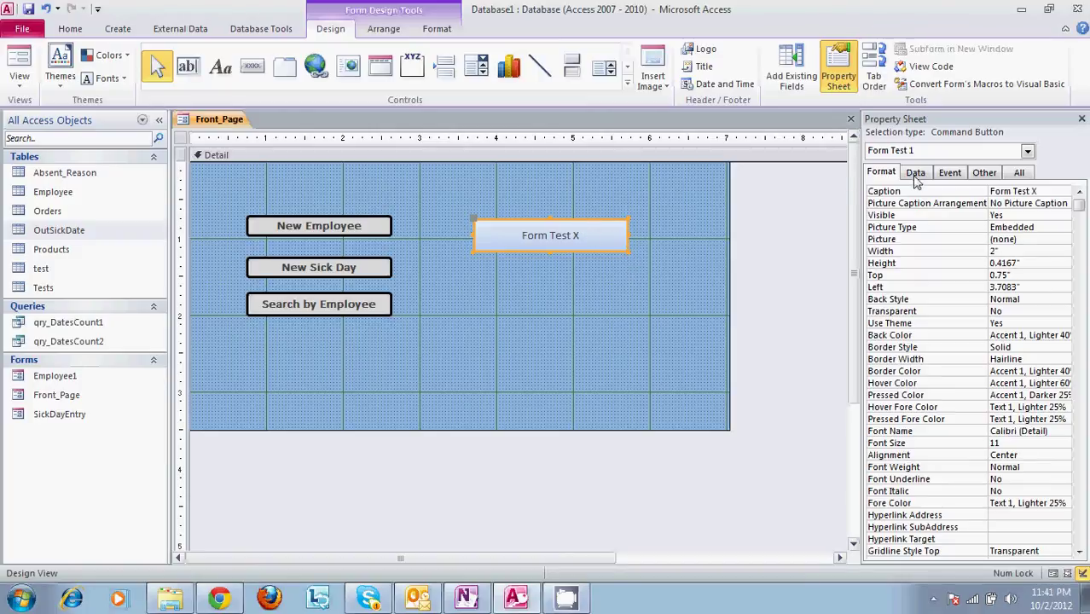
click(949, 173)
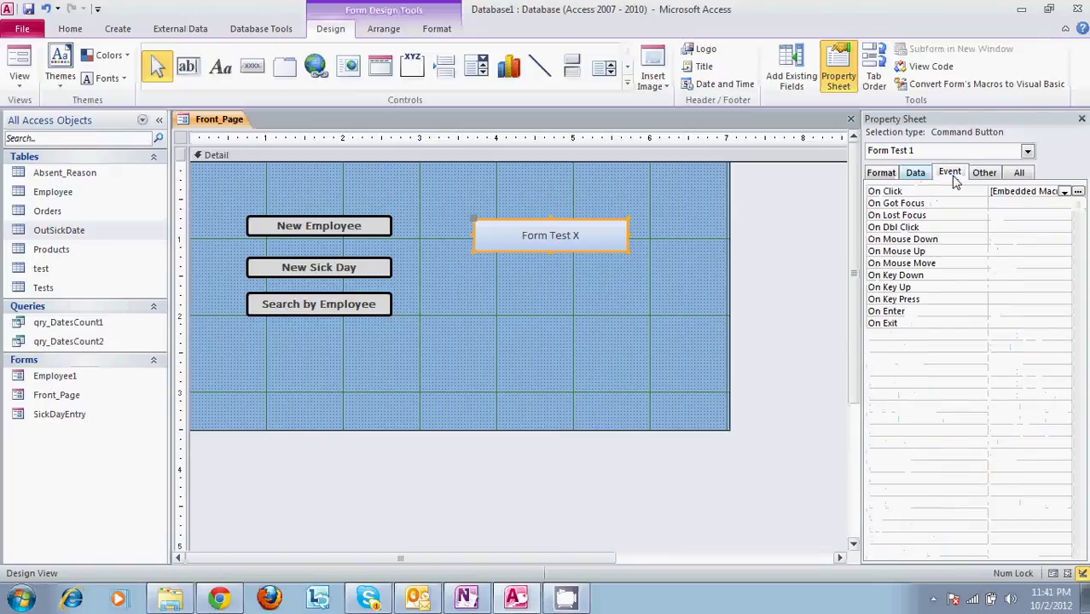
click(1001, 174)
click(1018, 173)
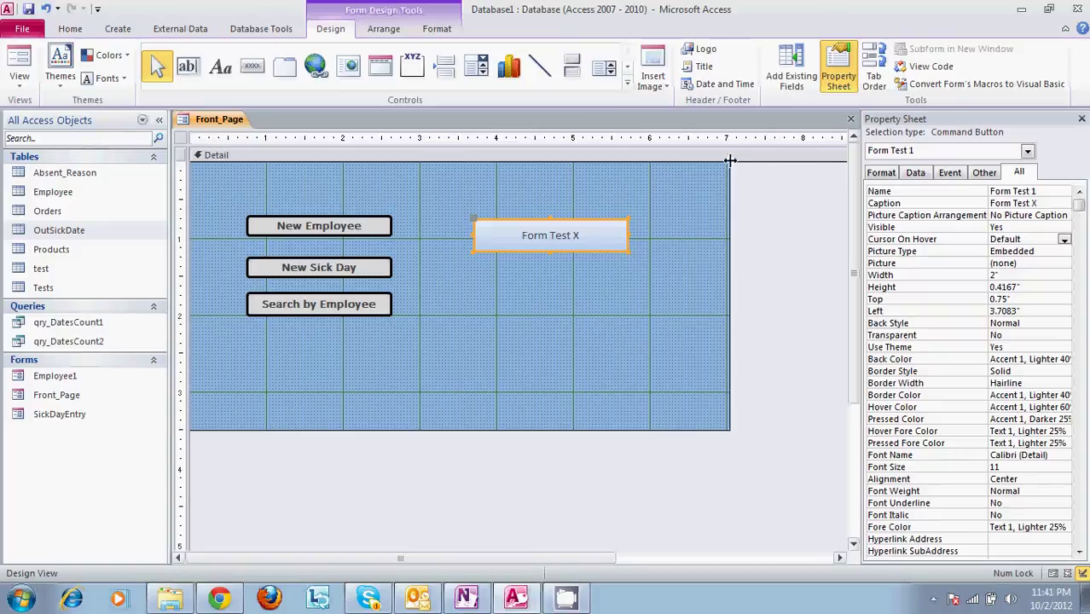
click(1081, 119)
click(438, 225)
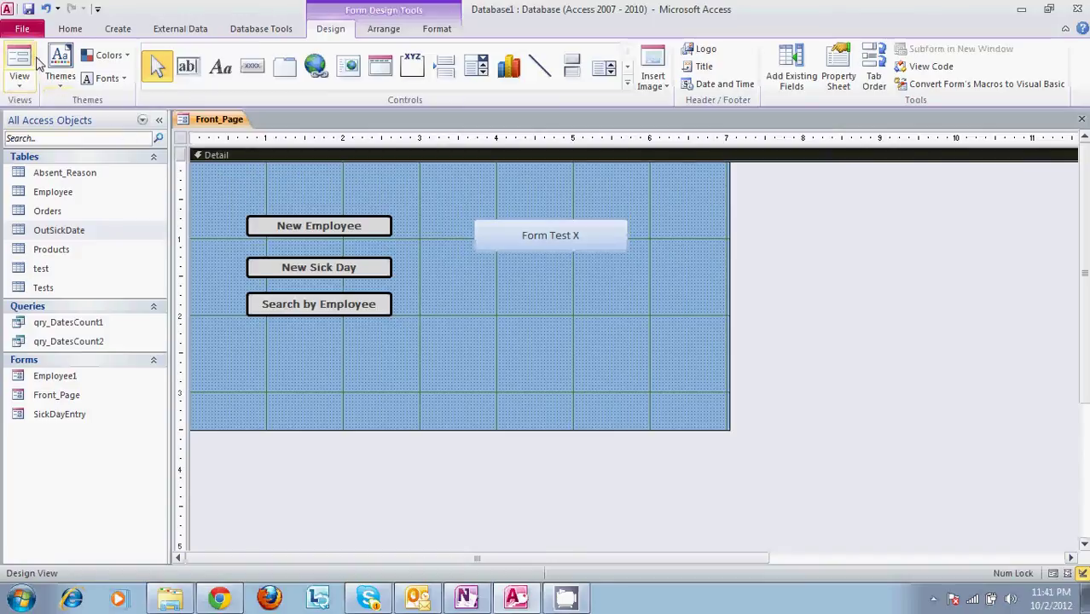
- In Form View, run Form Test X for an employee's name, entering dates 10 and 1/1/2012
click(19, 79)
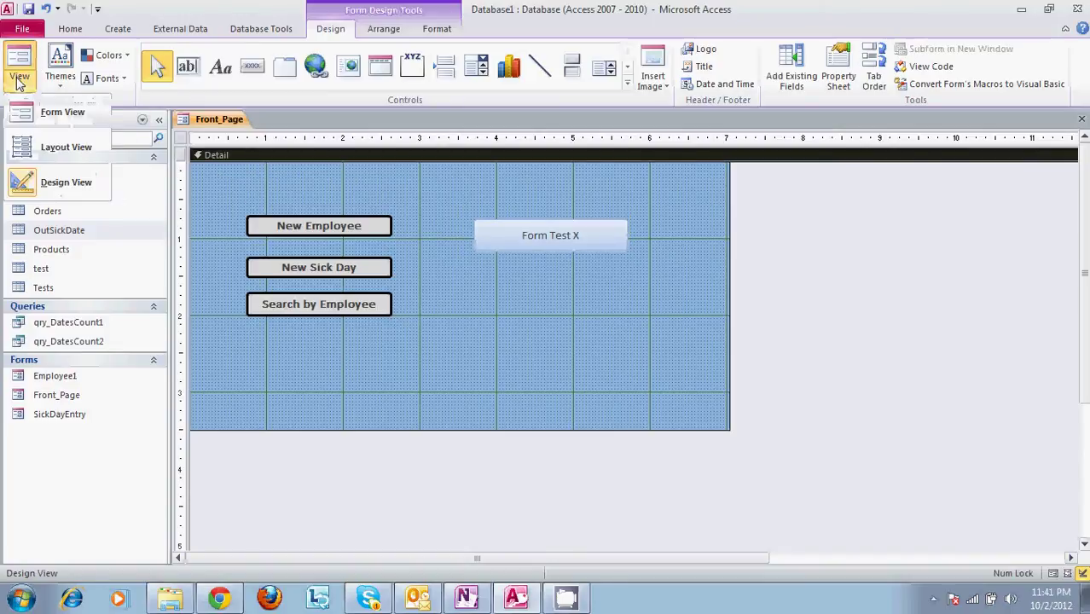
click(53, 115)
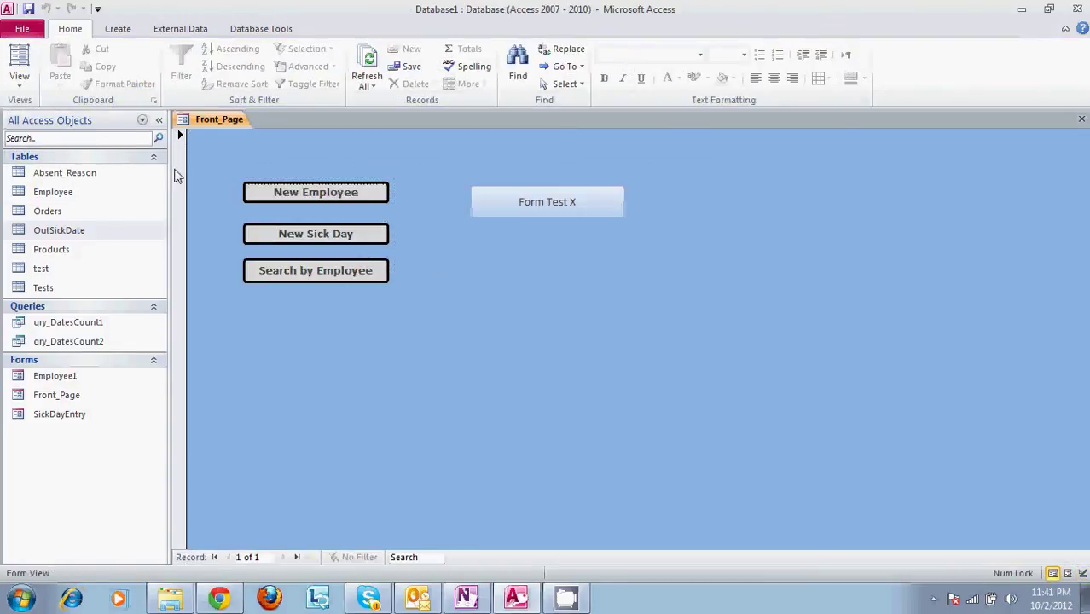
click(535, 208)
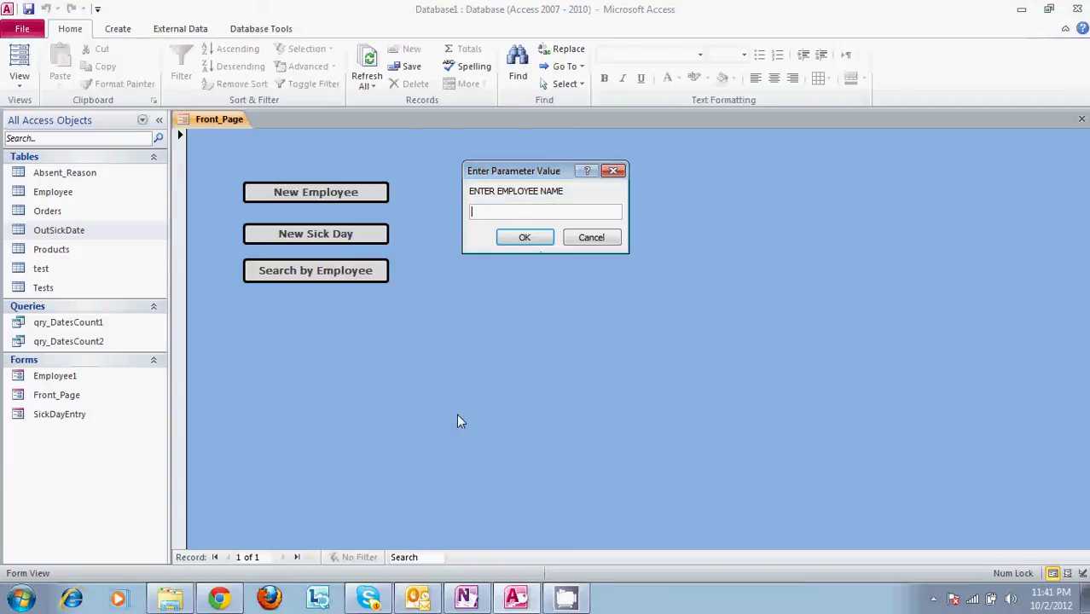
text(jane d)
key(Return)
text(10/2/2012)
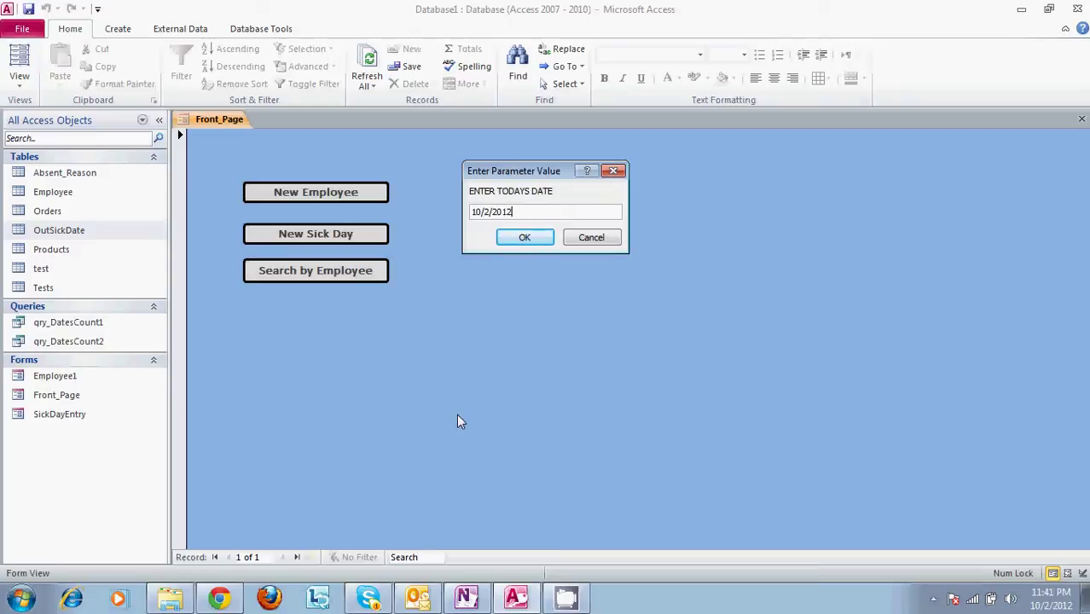
key(Return)
text(1)
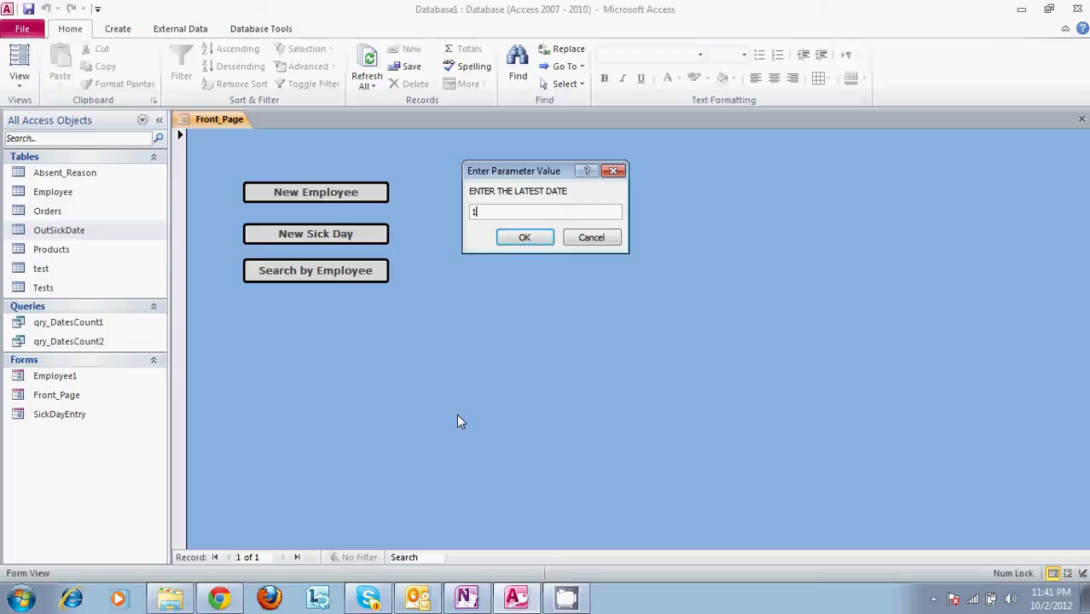
text(/1/2012)
key(Return)
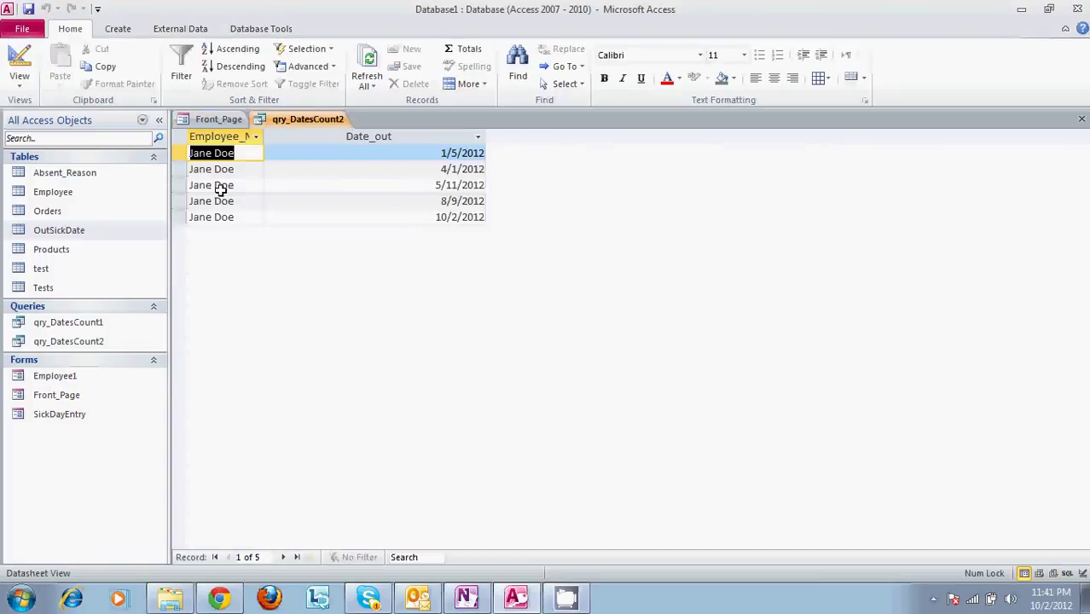
- Close the query results, test New Employee and New Sick Day, check the Name list, then close SickDayEntry
click(1081, 120)
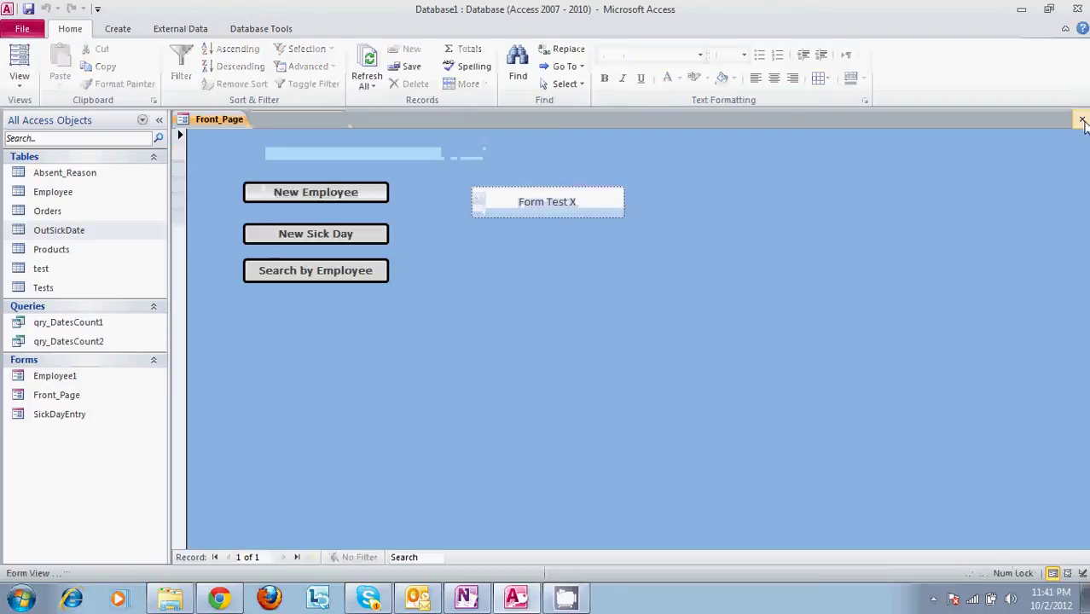
click(268, 195)
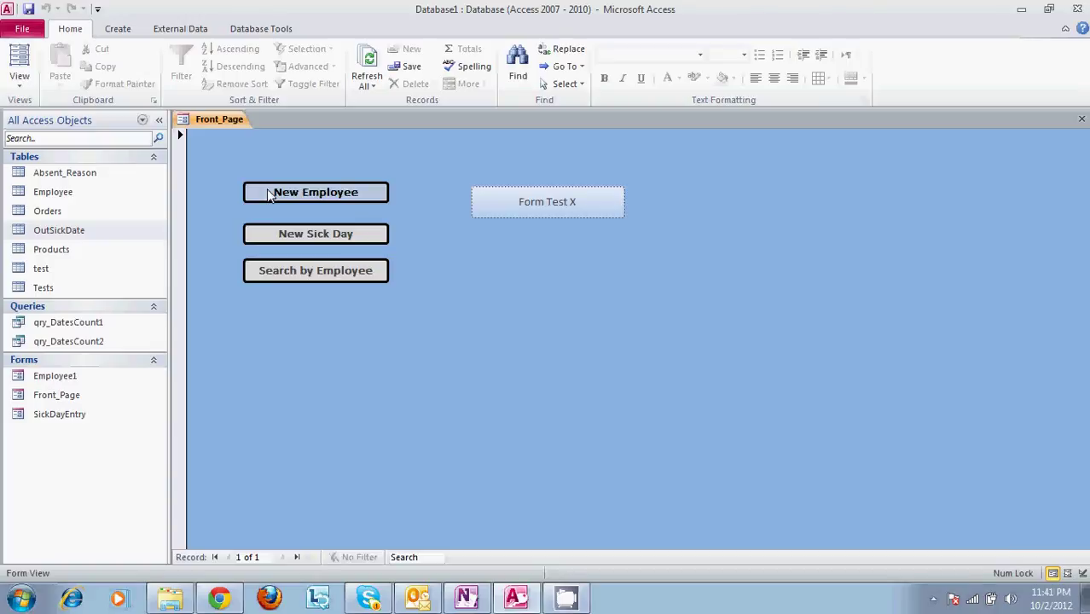
click(289, 237)
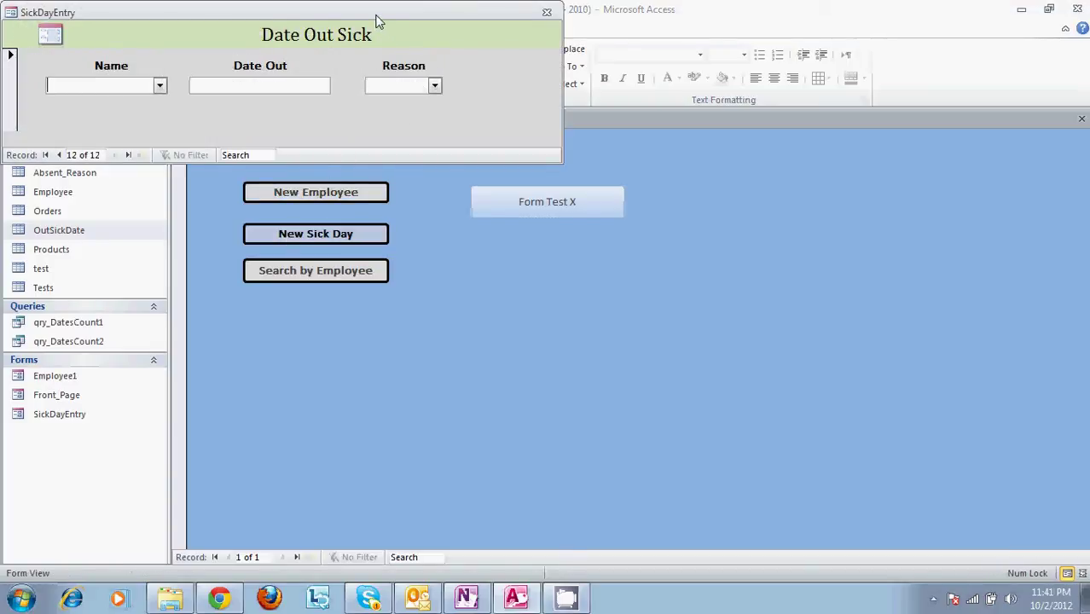
drag(377, 20, 474, 68)
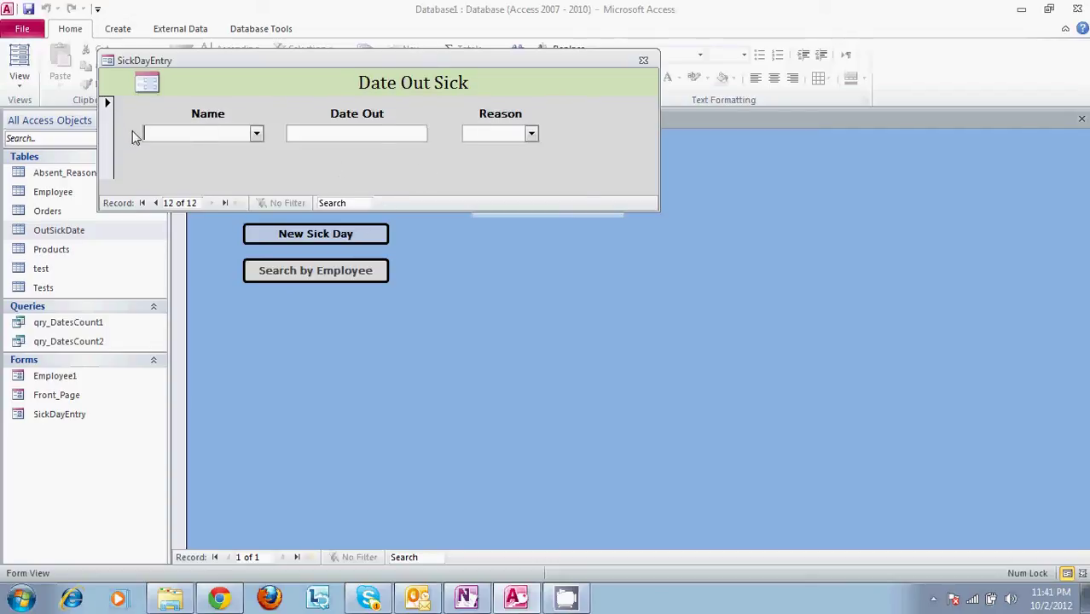
click(256, 134)
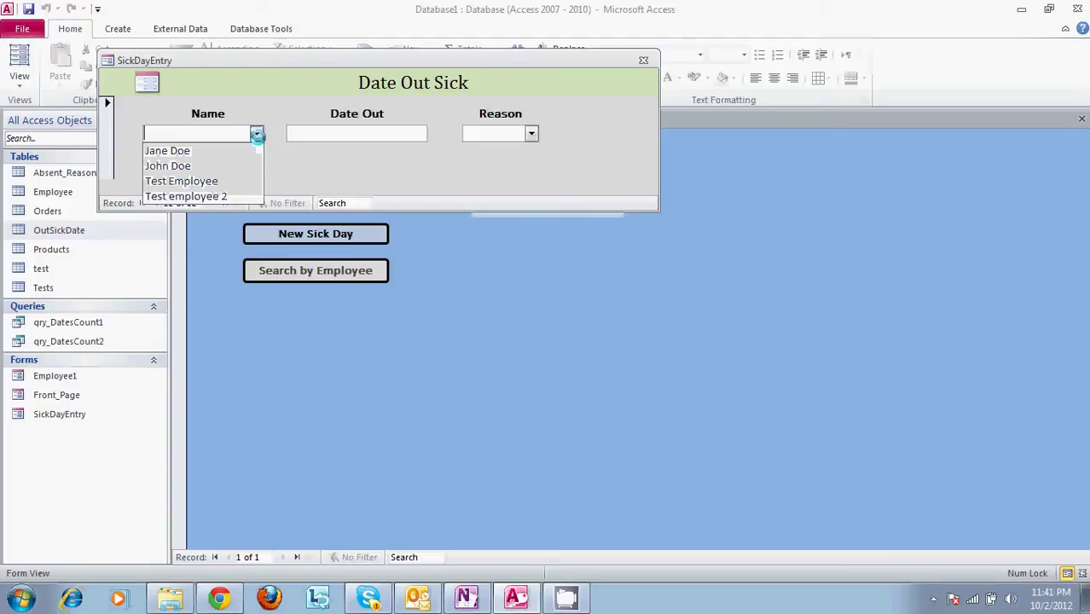
click(257, 137)
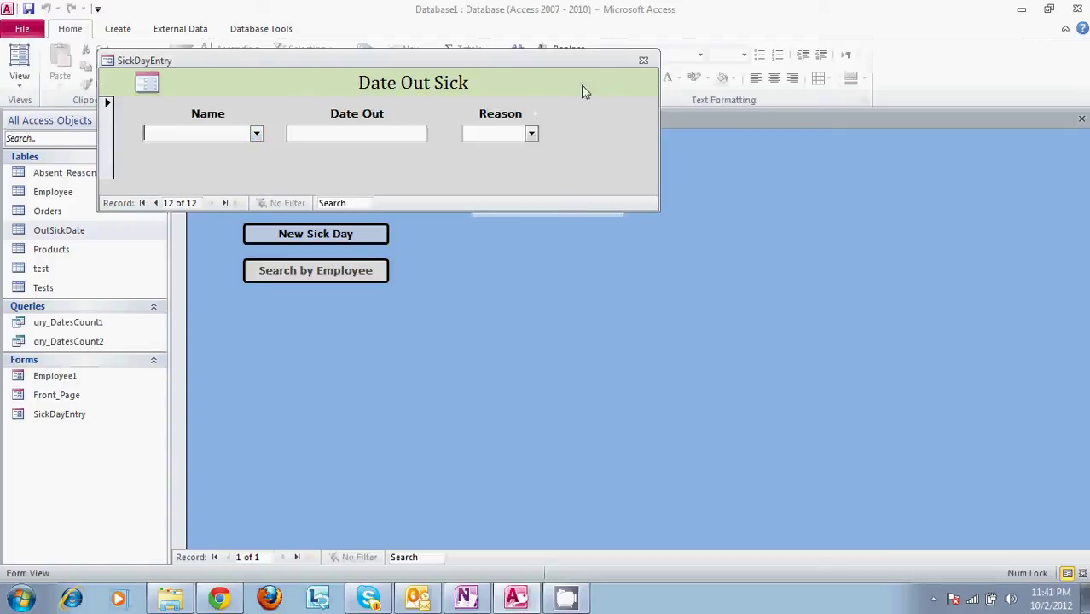
click(643, 59)
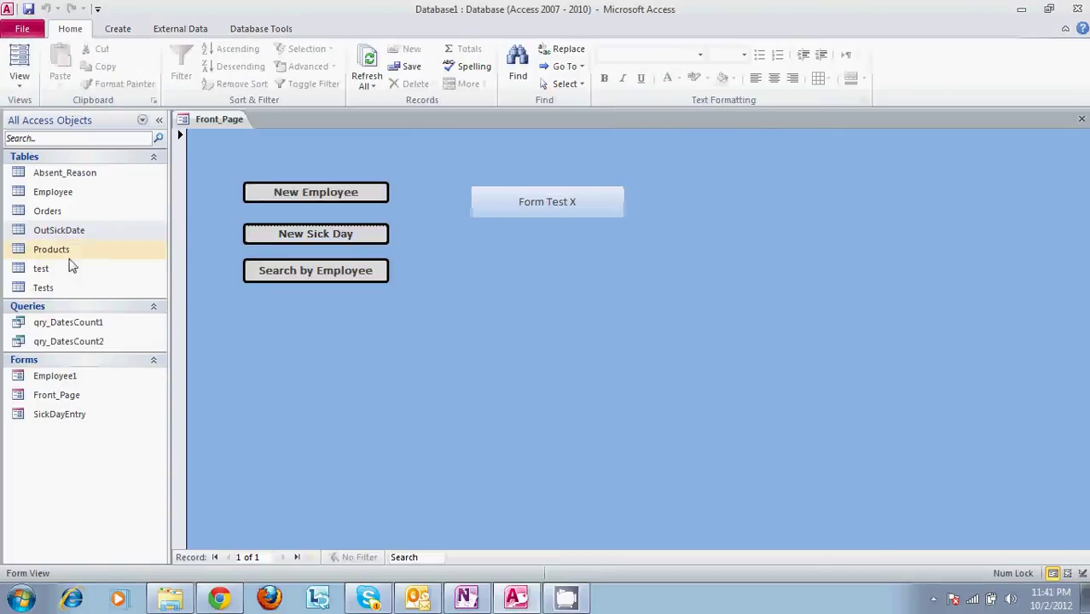
- Open the SickDayEntry form in Design View
double_click(103, 418)
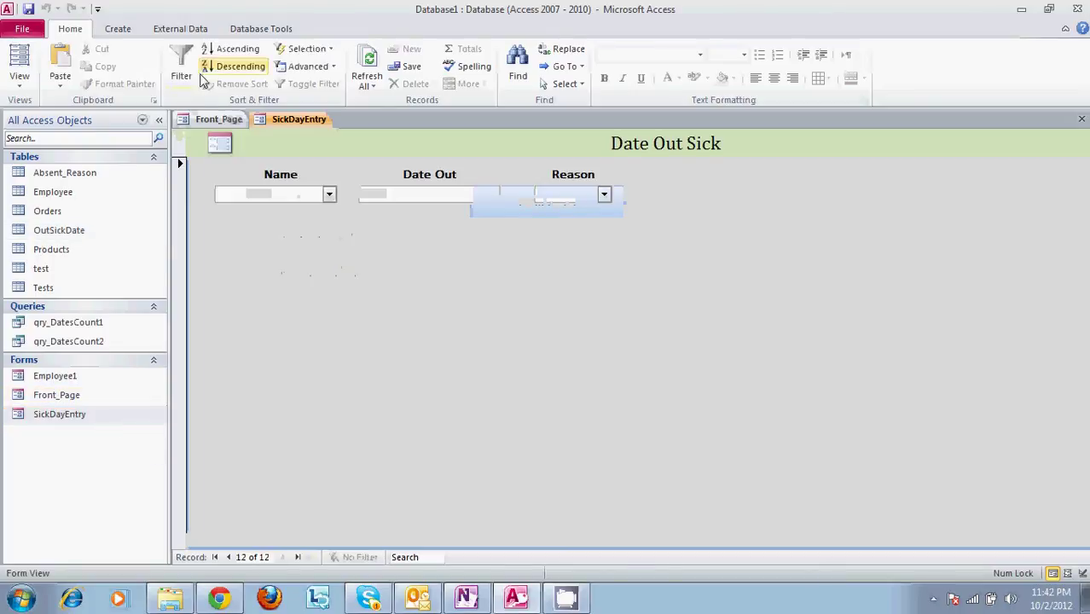
click(19, 88)
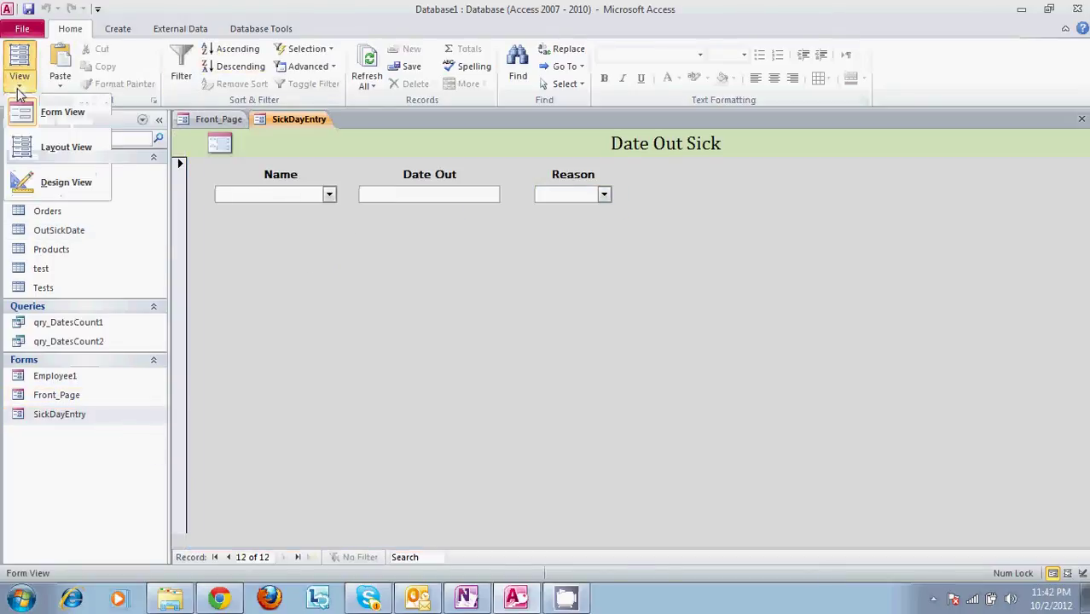
click(38, 179)
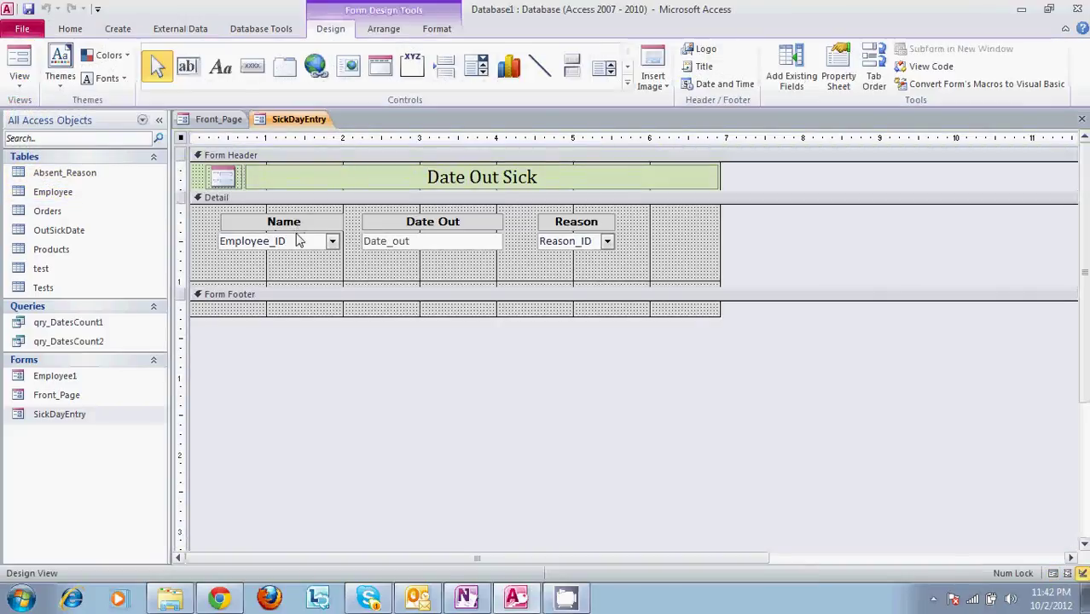
- Draw a list box right of the Reason field and cancel the List Box Wizard
click(628, 83)
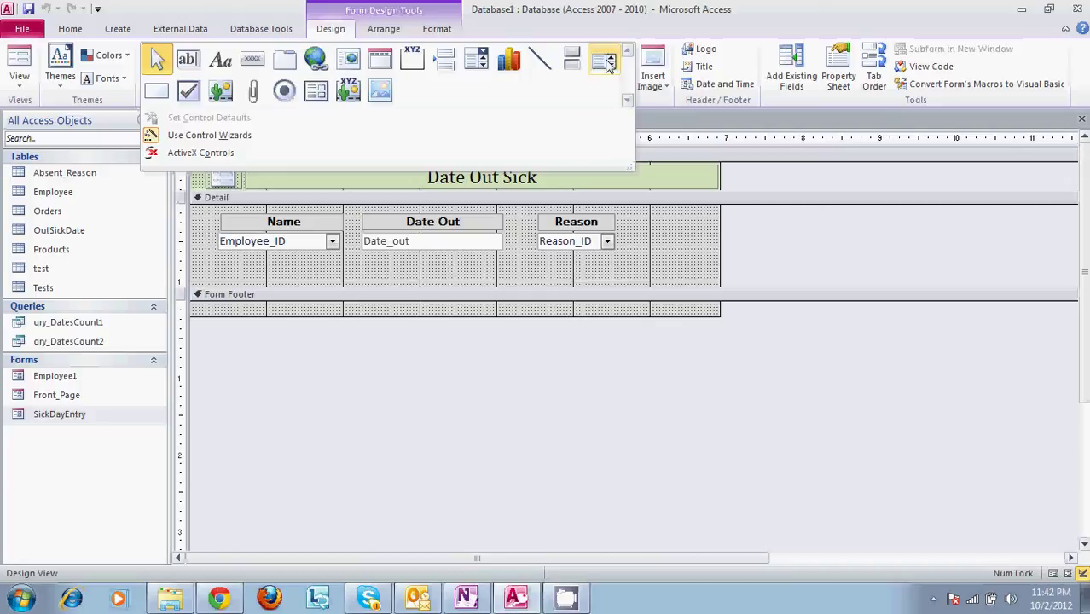
click(608, 66)
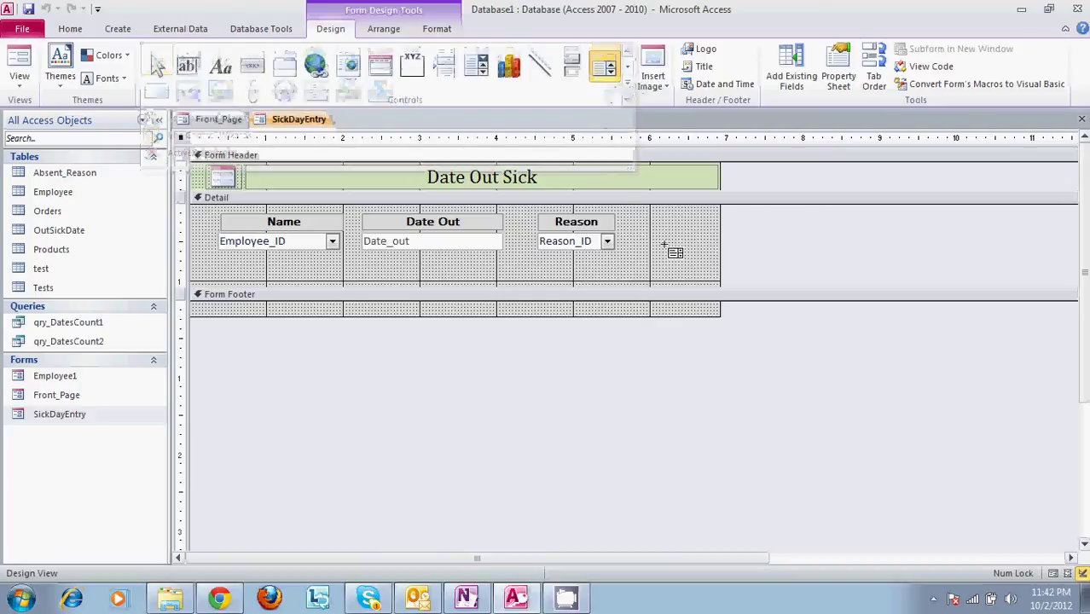
drag(644, 220, 695, 256)
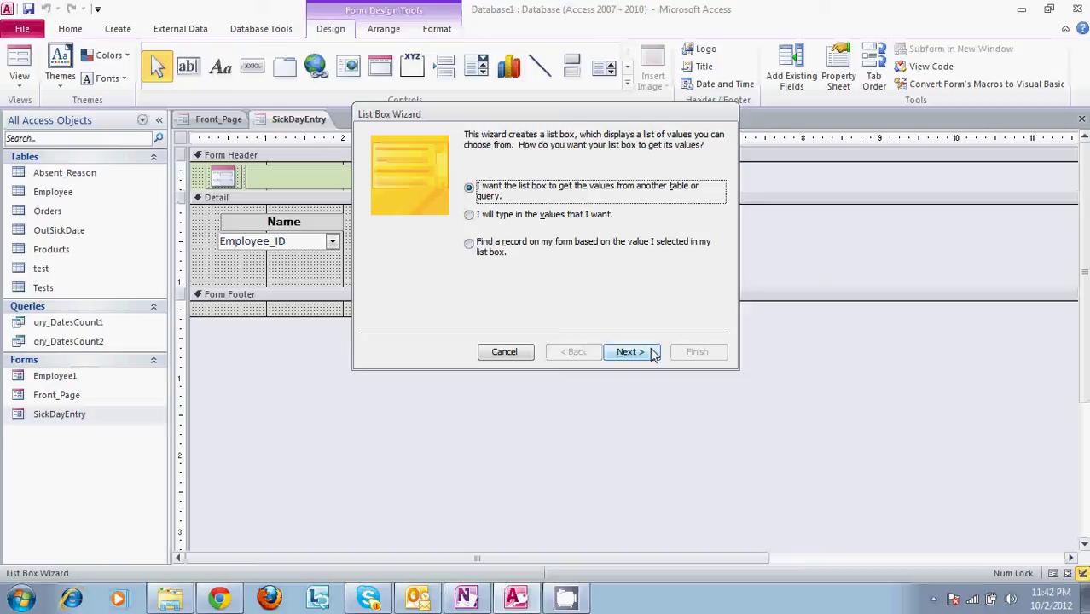
click(630, 352)
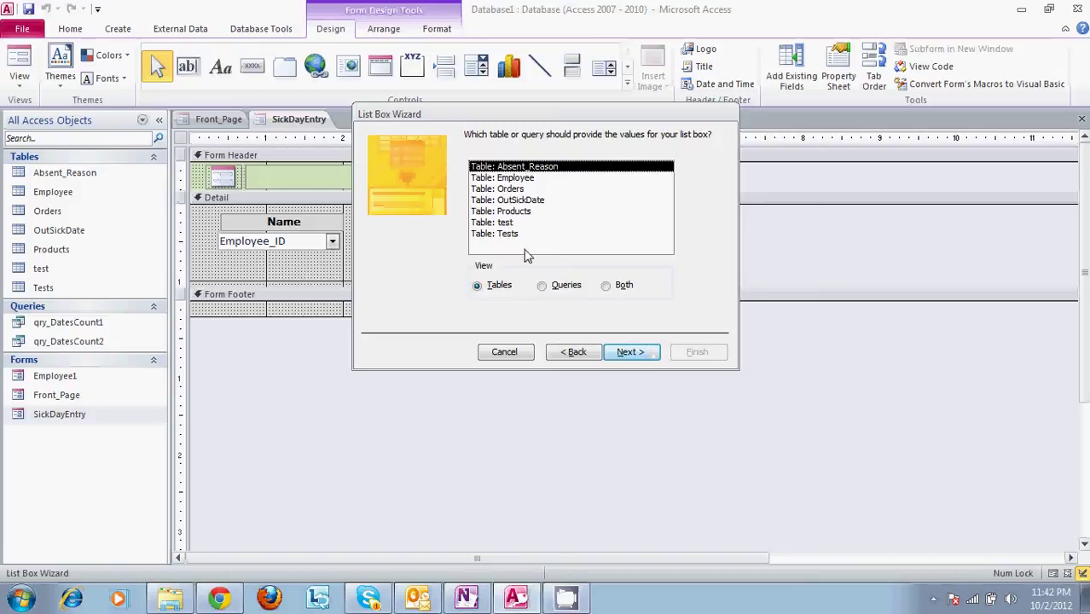
click(543, 286)
click(606, 286)
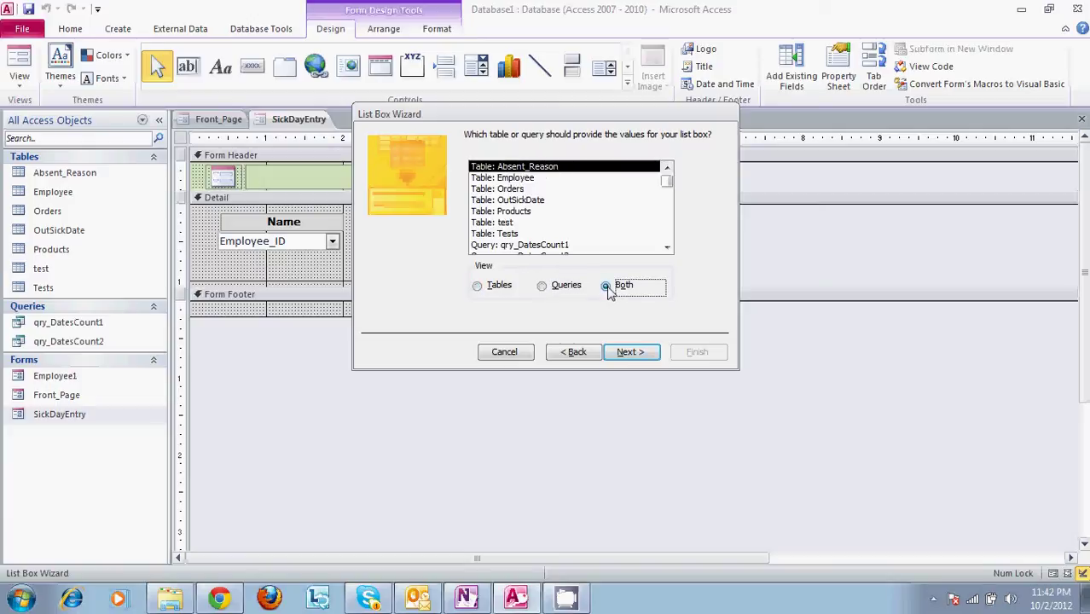
click(504, 359)
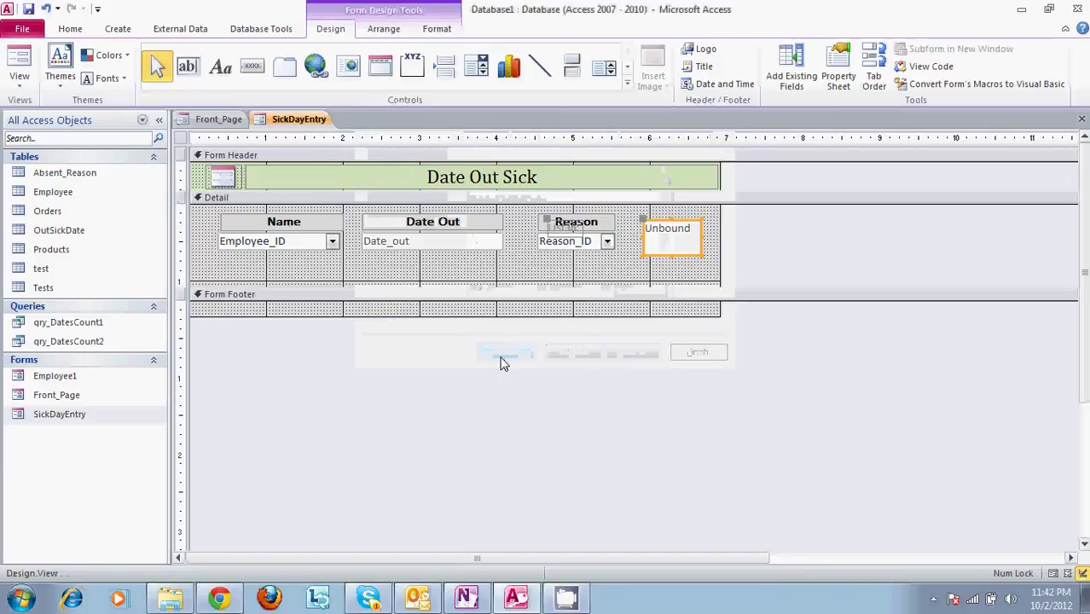
- Delete the stray label and the unbound list box, then switch SickDayEntry to Form View
click(561, 227)
key(Delete)
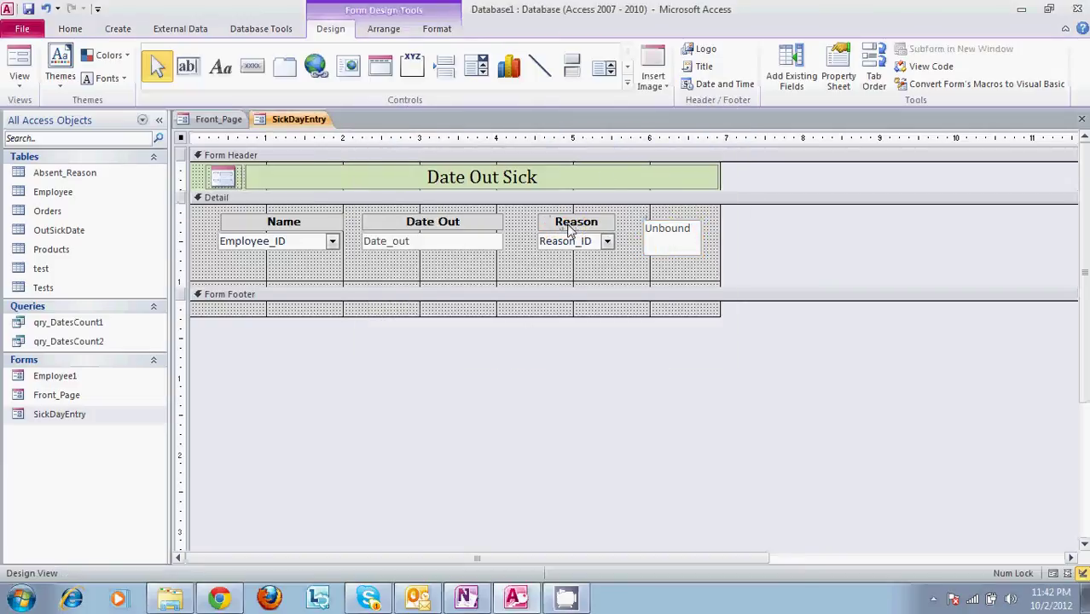
click(657, 228)
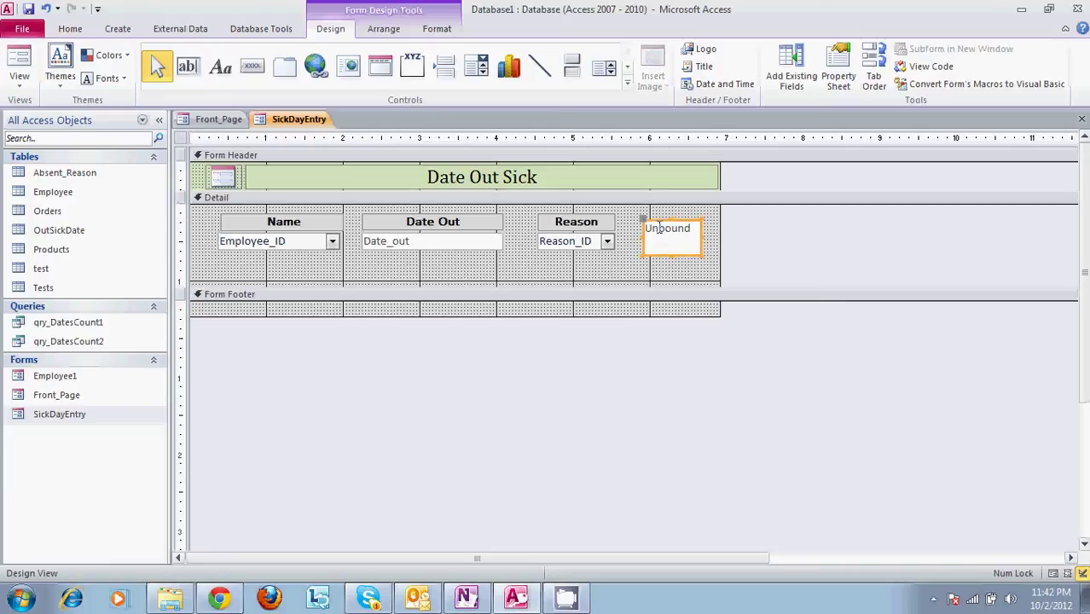
key(Delete)
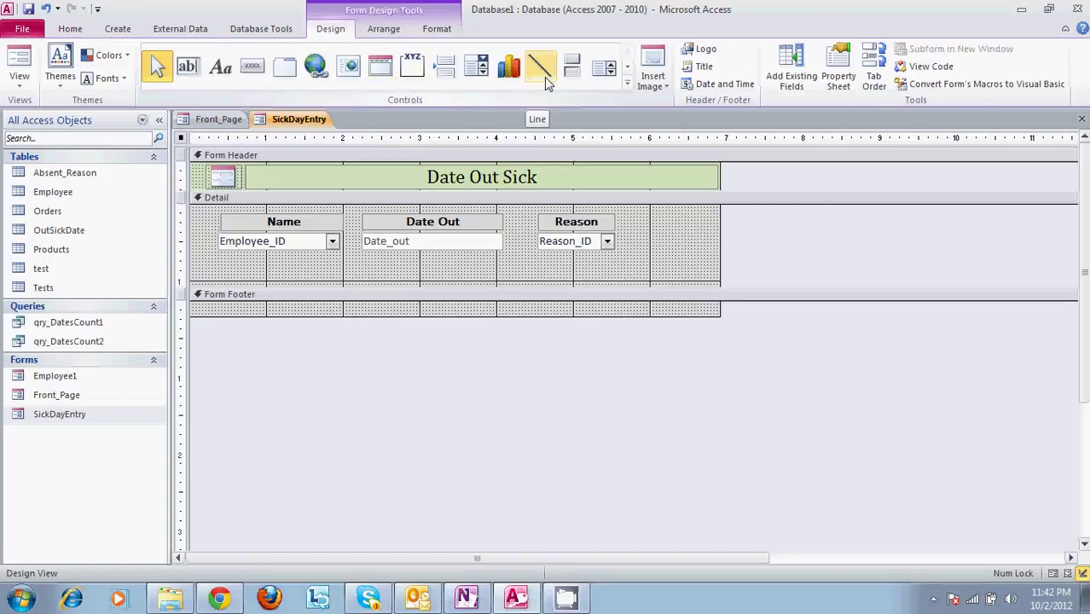
click(18, 77)
click(43, 116)
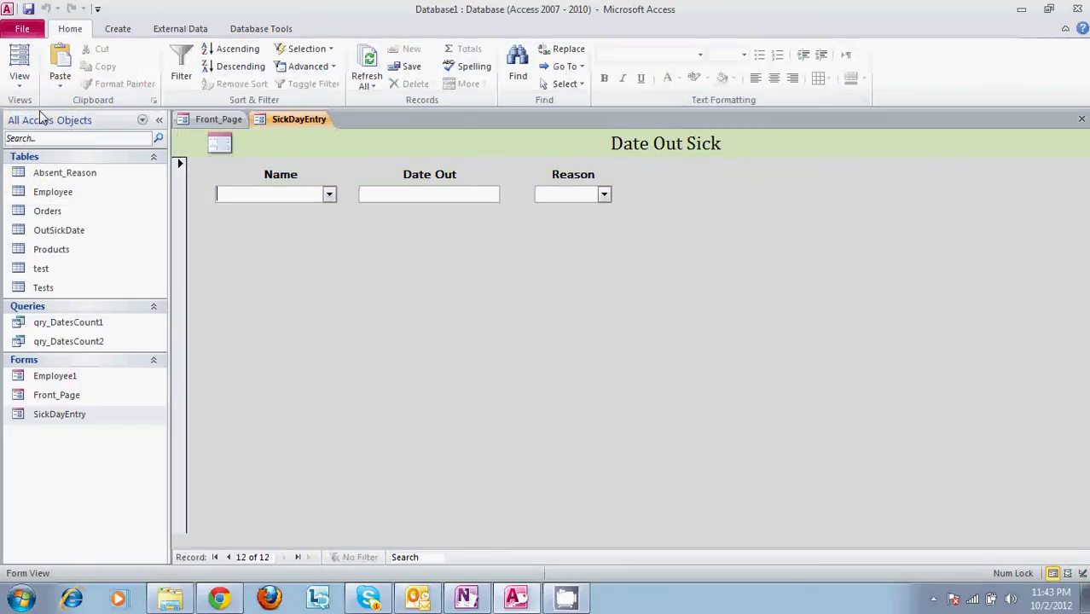
- Close SickDayEntry, choosing No to saving its design changes
click(1081, 122)
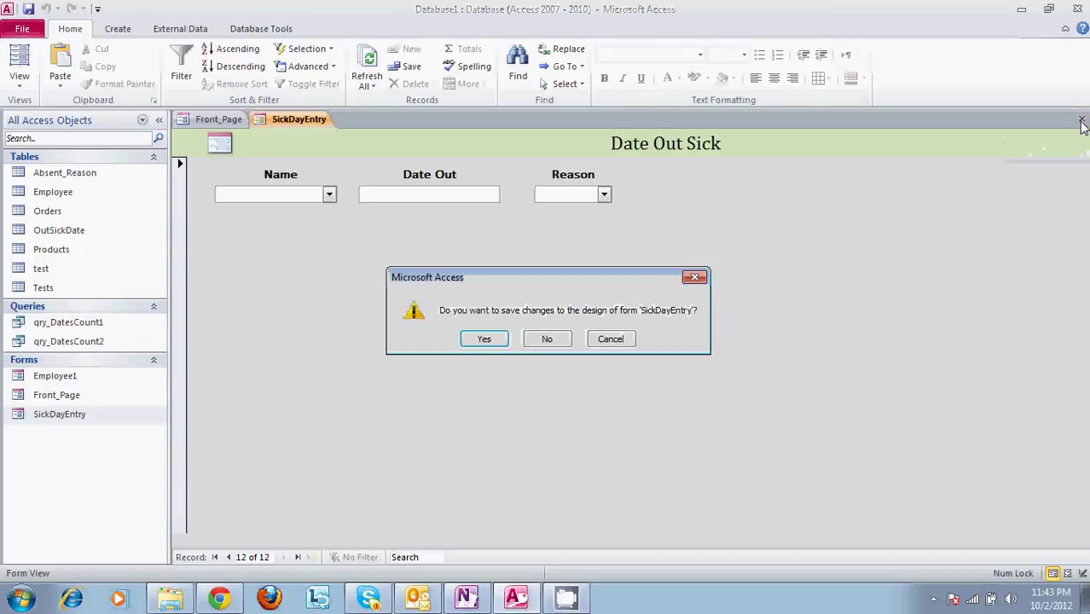
click(547, 339)
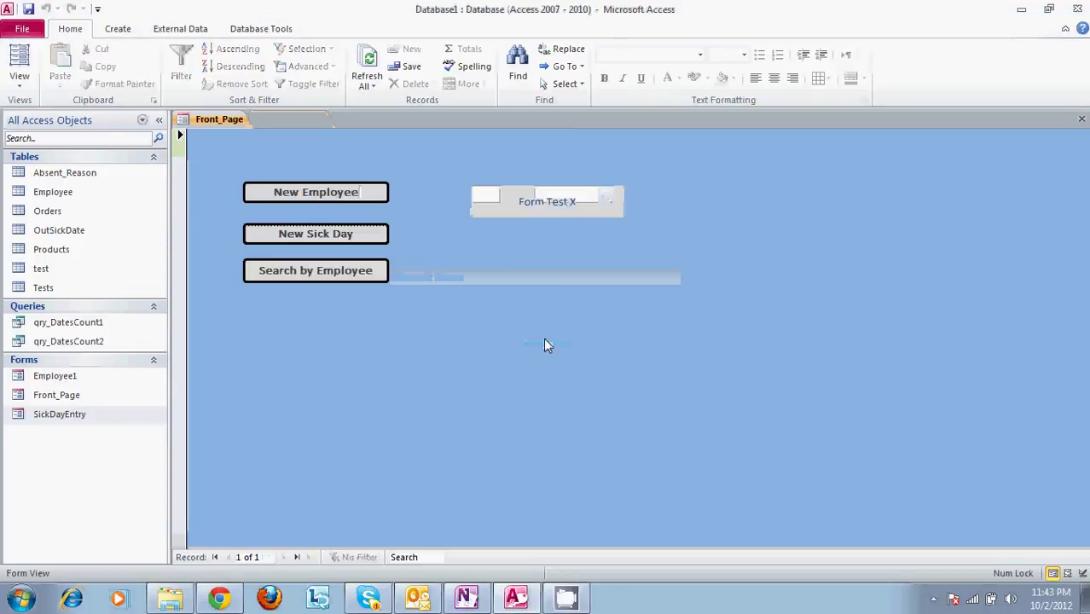
click(935, 599)
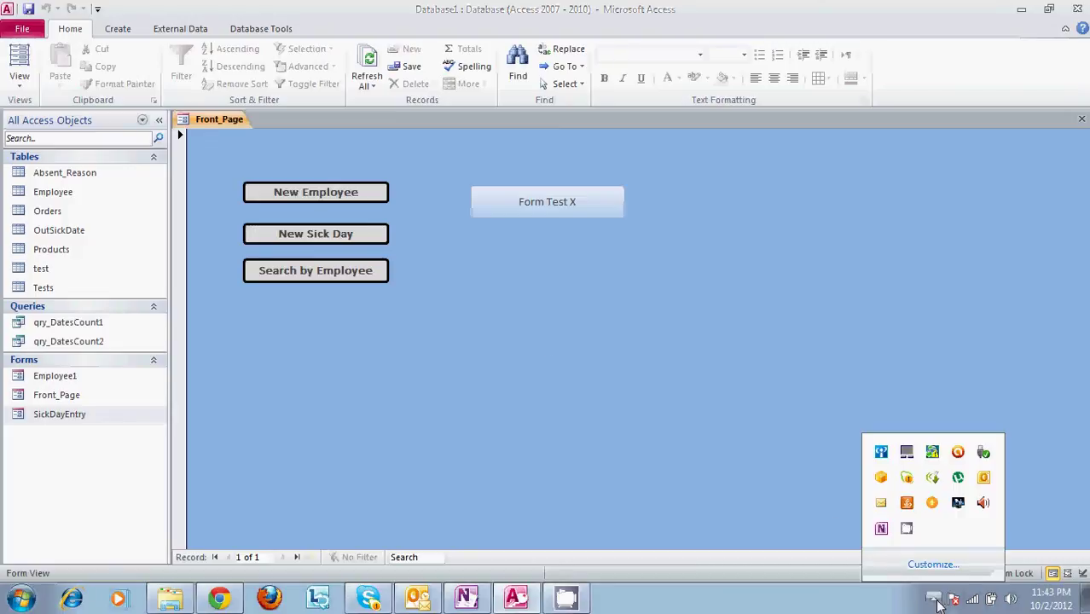